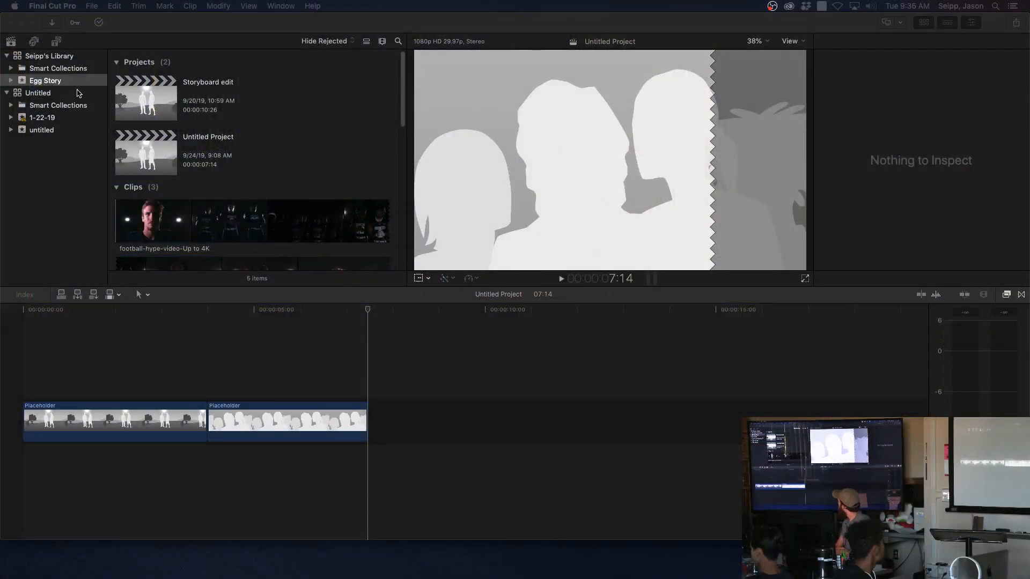
- Select the Storyboard edit project in the Egg Story event and look through the installed generators and the event's clips
click(64, 81)
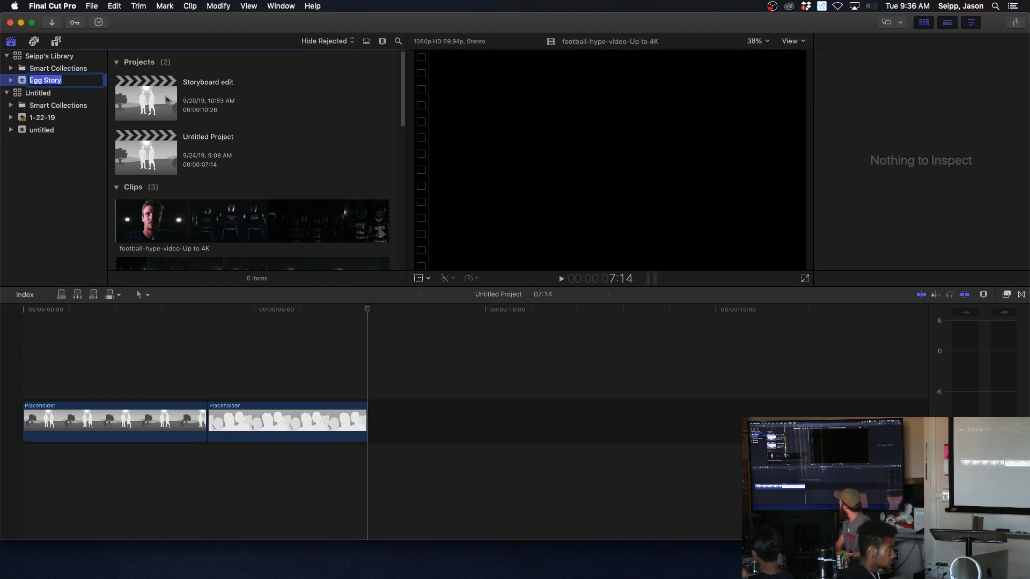
click(152, 118)
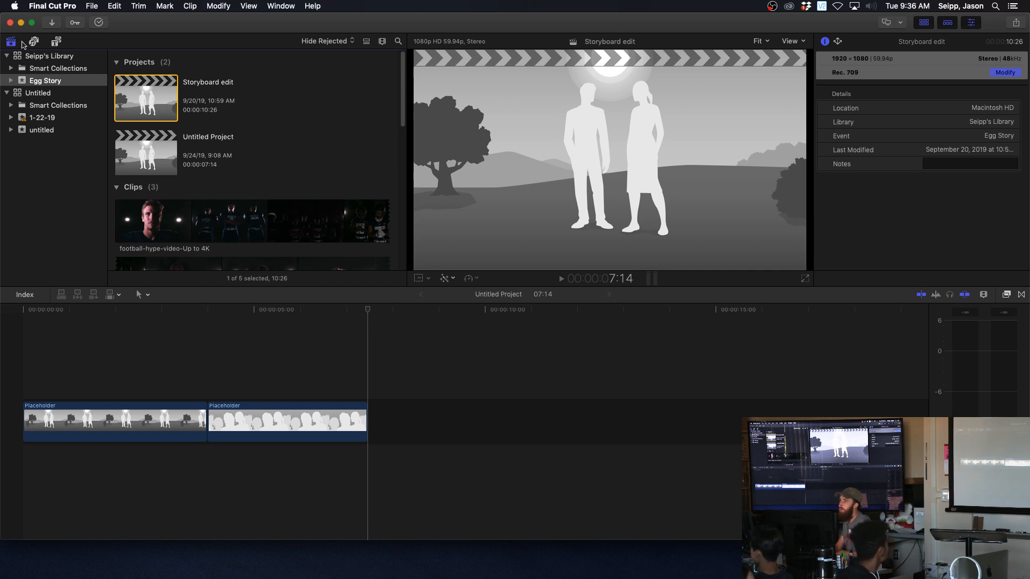
click(56, 41)
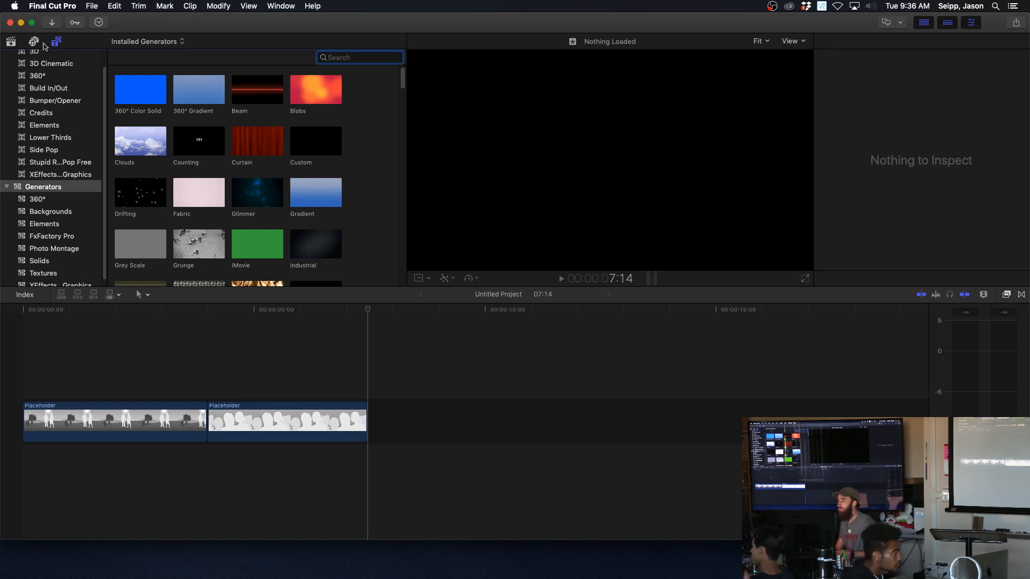
click(10, 42)
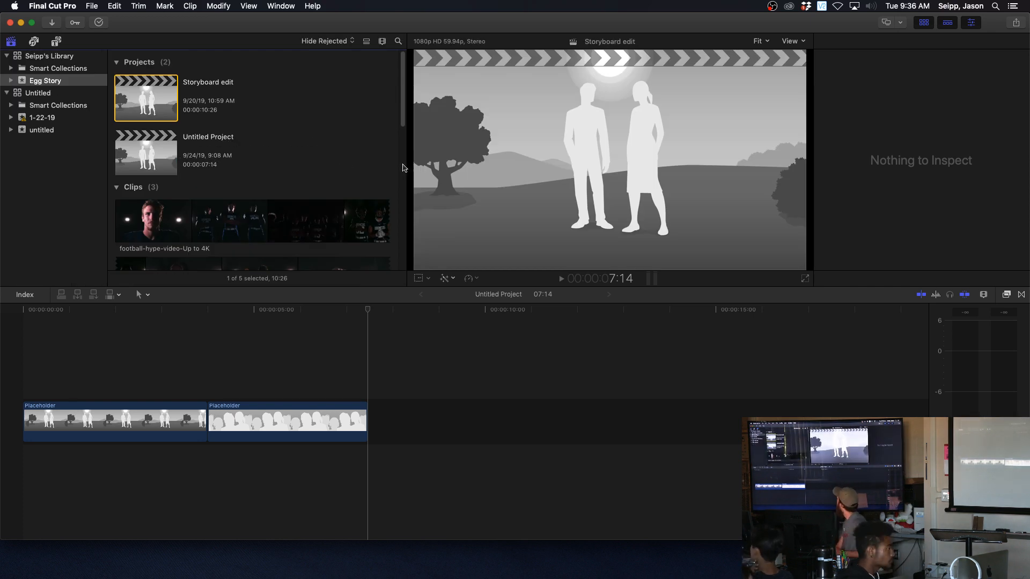
scroll(276, 176, down, 10)
scroll(276, 176, up, 10)
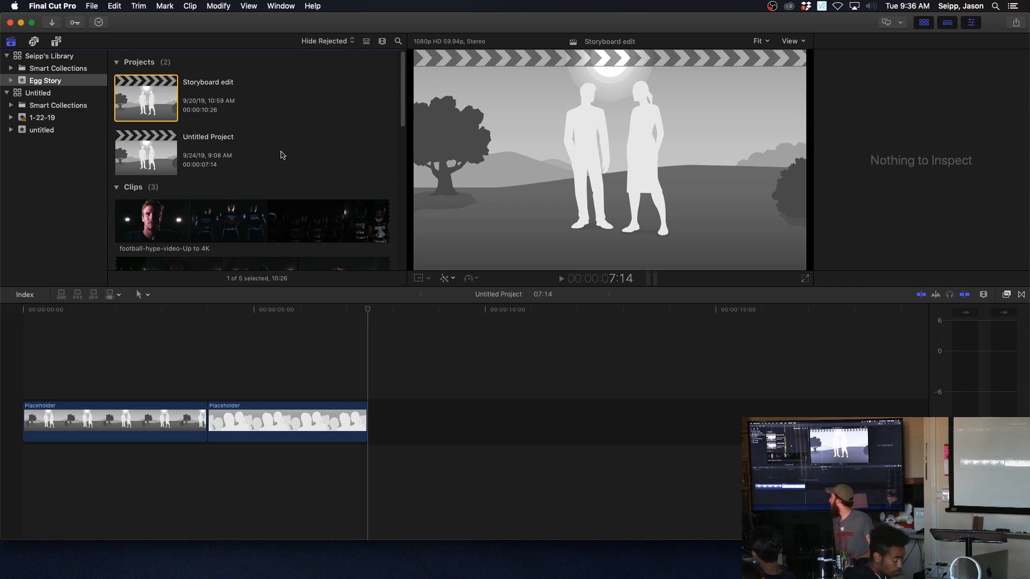
- Start a media import and browse from the home folder to the Egg Story folder in Downloads
key(super+i)
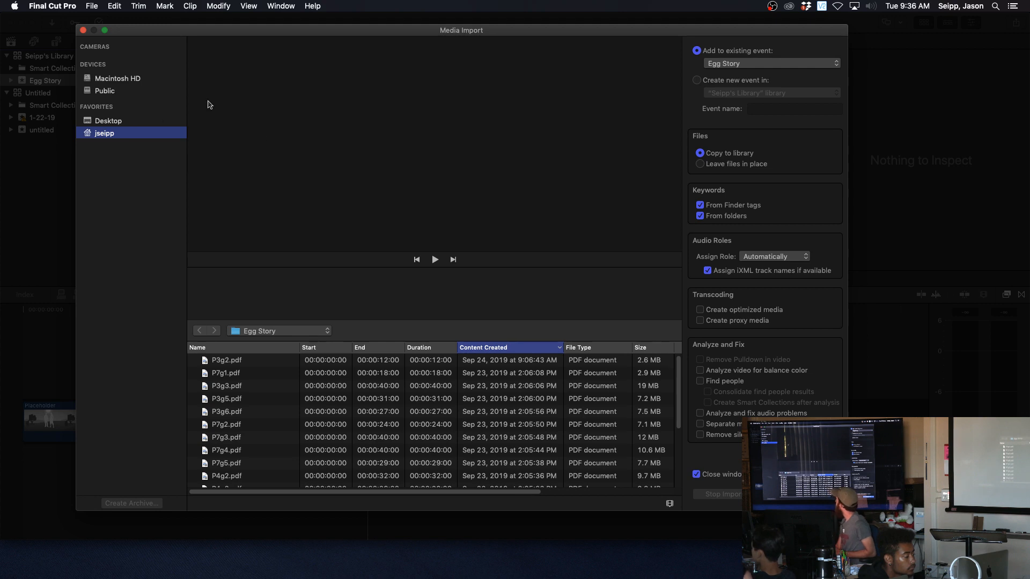
click(120, 123)
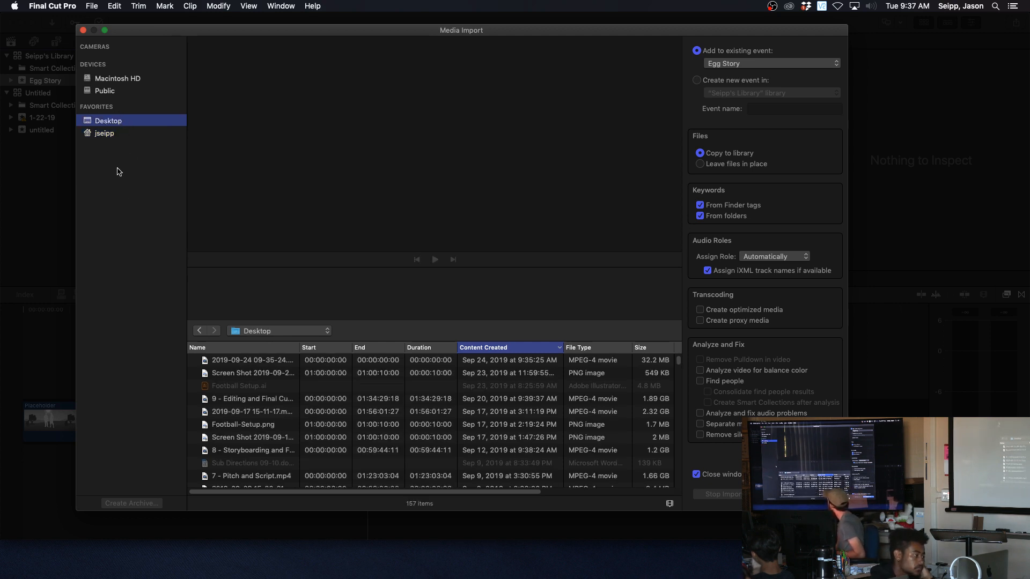
click(123, 134)
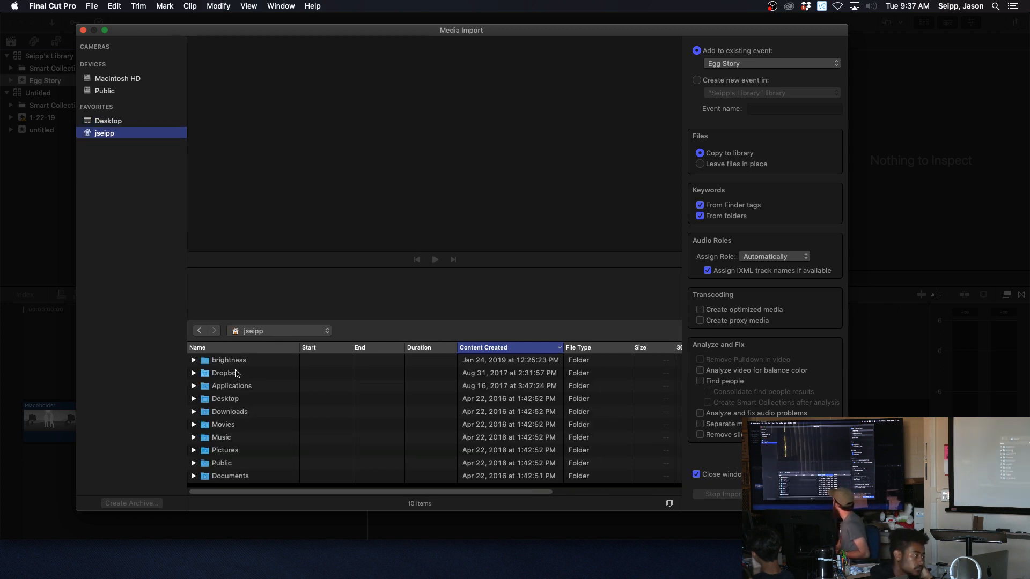
double_click(240, 413)
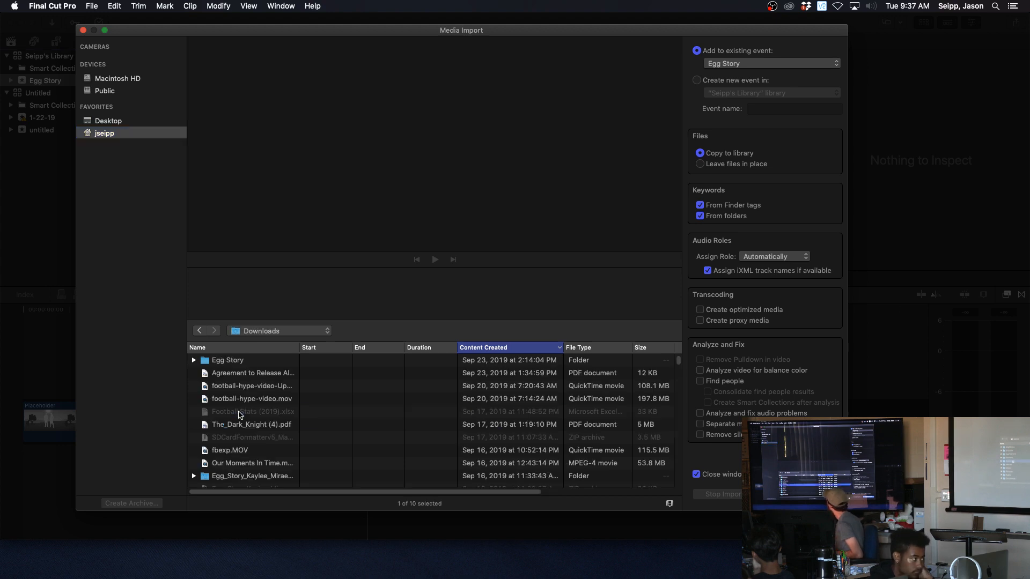
click(226, 359)
double_click(226, 359)
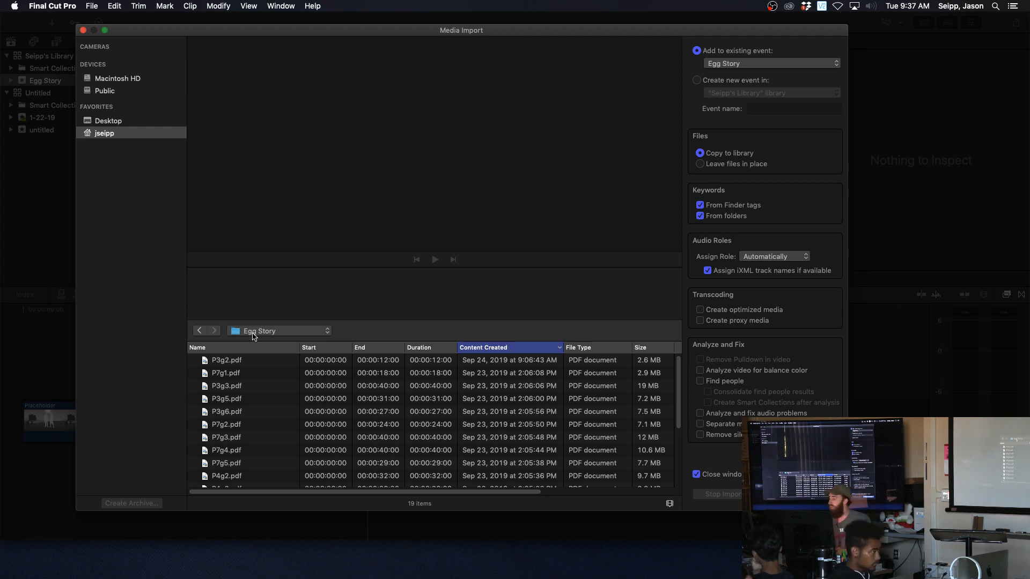
- Build a multiple selection of non-adjacent storyboard PDFs, keeping P3g2.pdf and P3g6.pdf and excluding the files between them
click(239, 365)
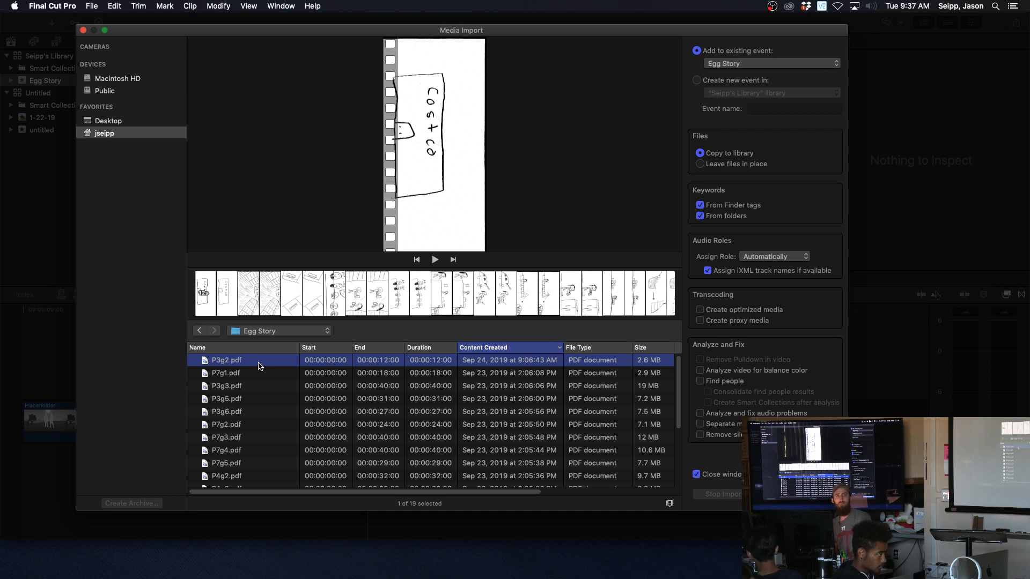
super+click(253, 373)
super+click(251, 386)
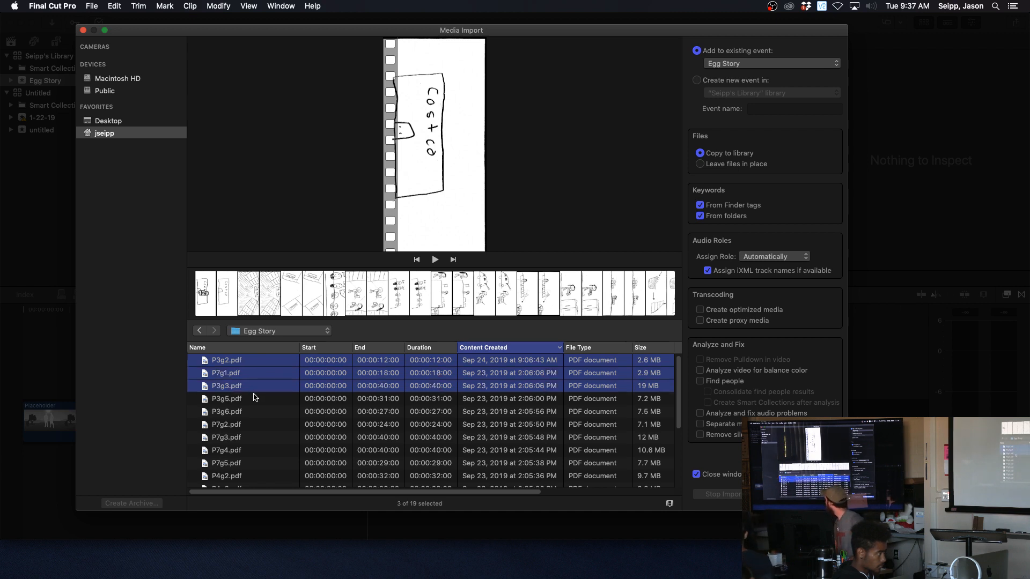
super+click(252, 412)
super+click(252, 374)
super+click(251, 386)
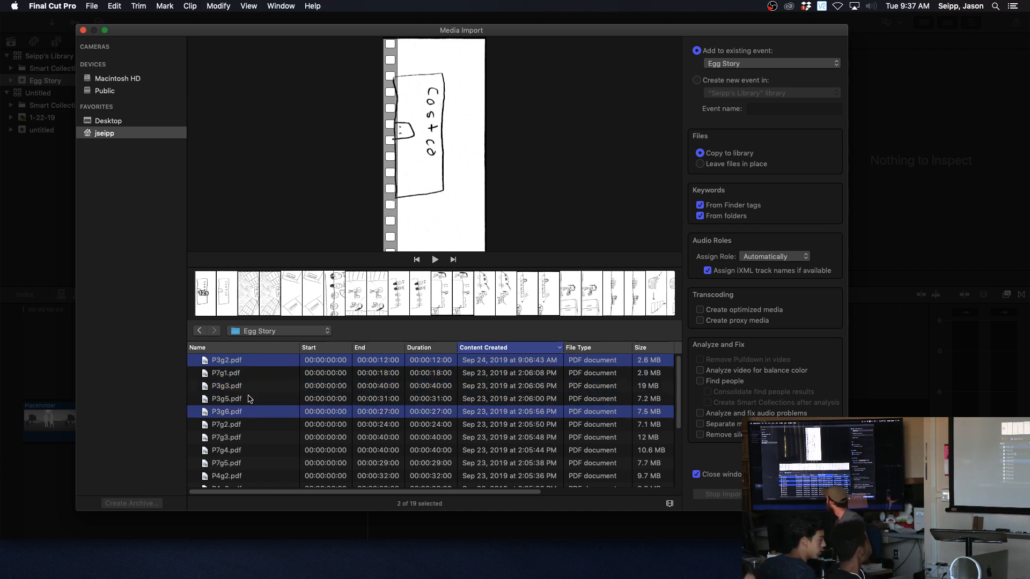
super+click(251, 411)
super+click(250, 374)
super+click(247, 386)
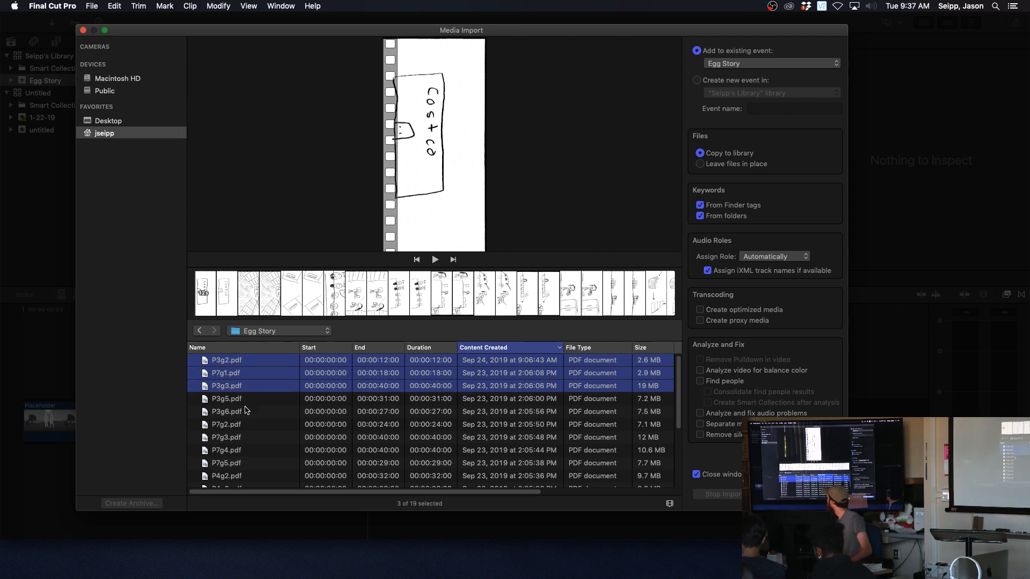
super+click(245, 412)
super+click(245, 387)
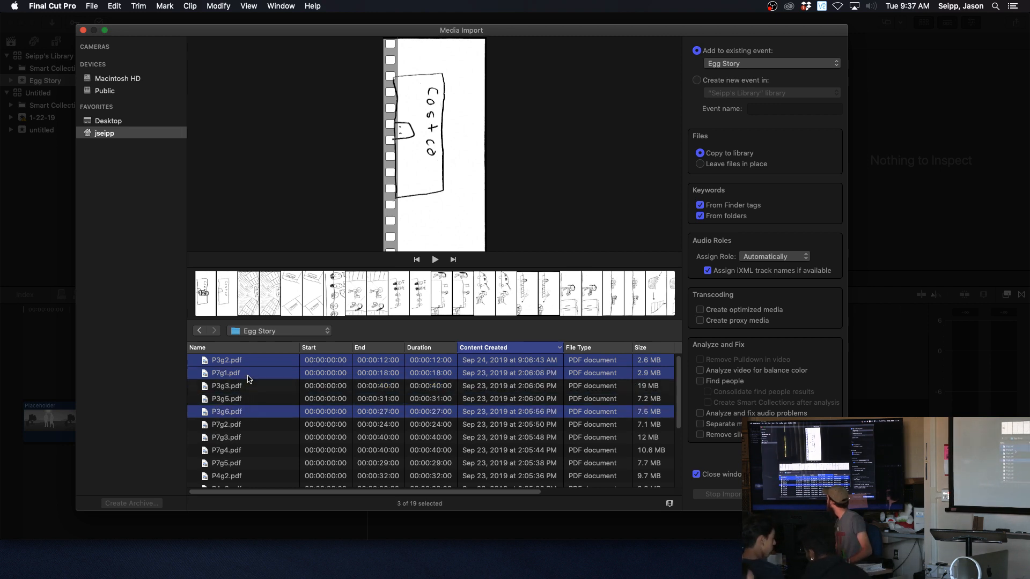
super+click(250, 374)
super+click(248, 375)
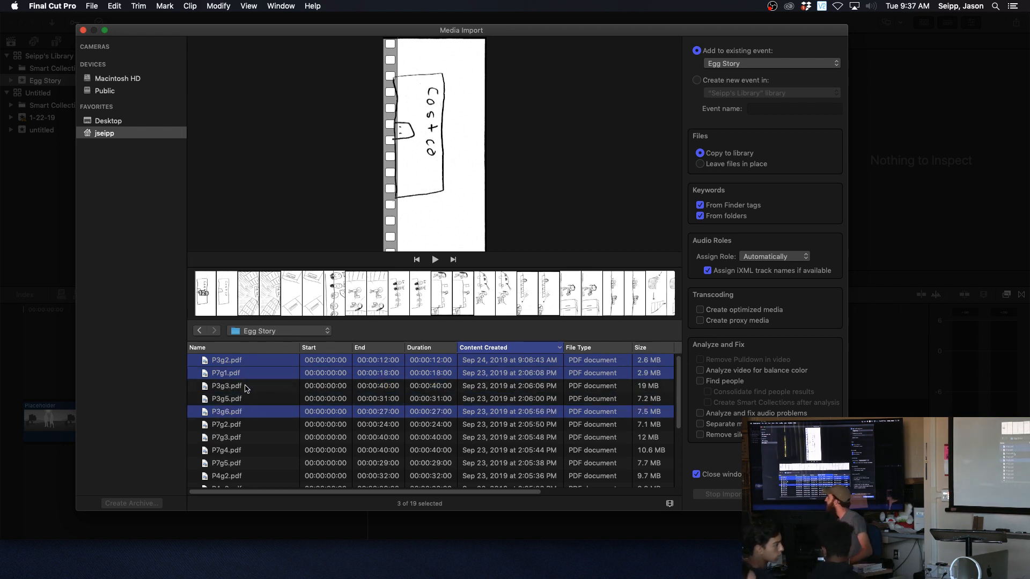
super+click(252, 376)
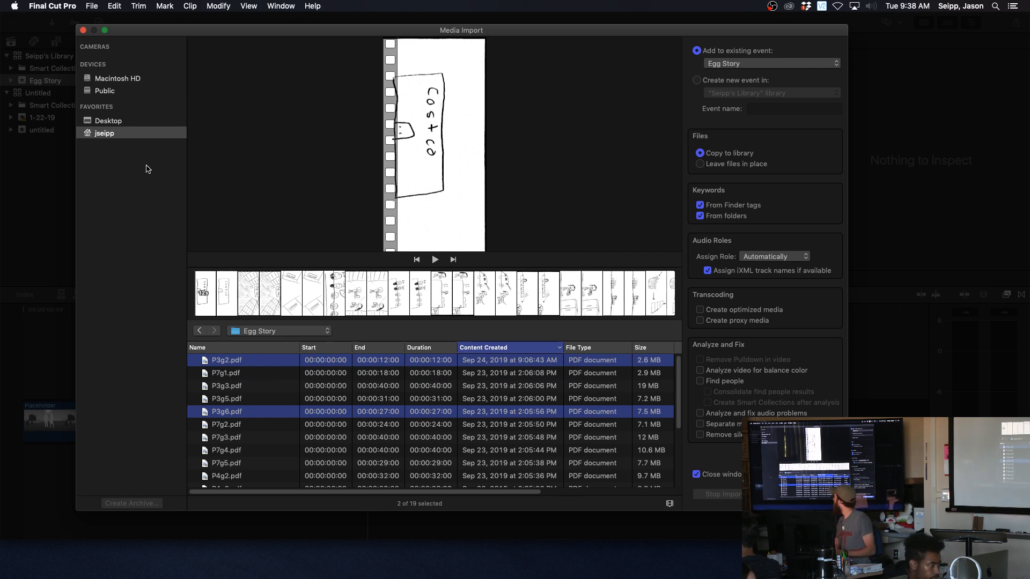
- Import only P3g2.pdf into the existing Egg Story event
click(288, 368)
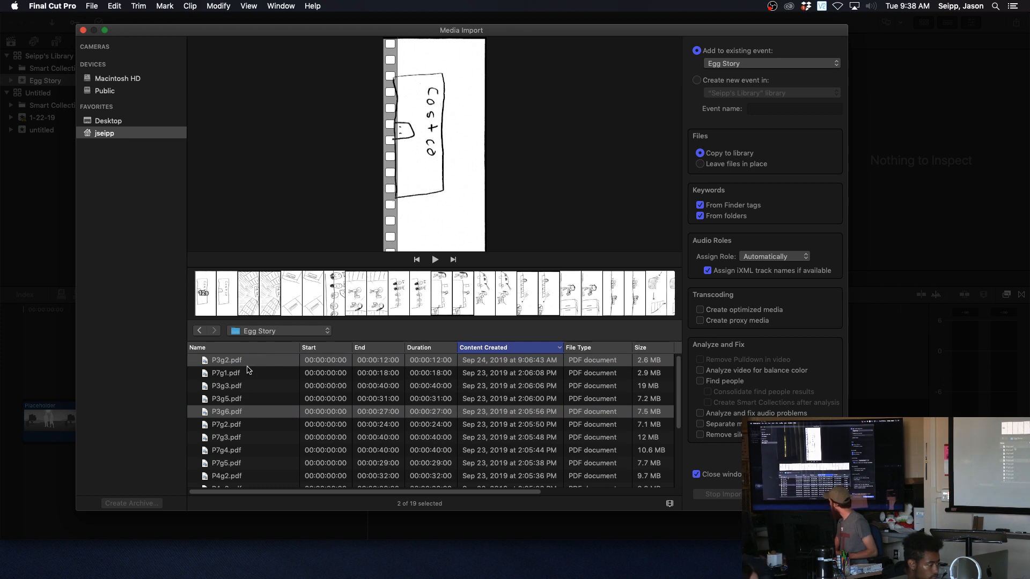
click(251, 373)
click(255, 363)
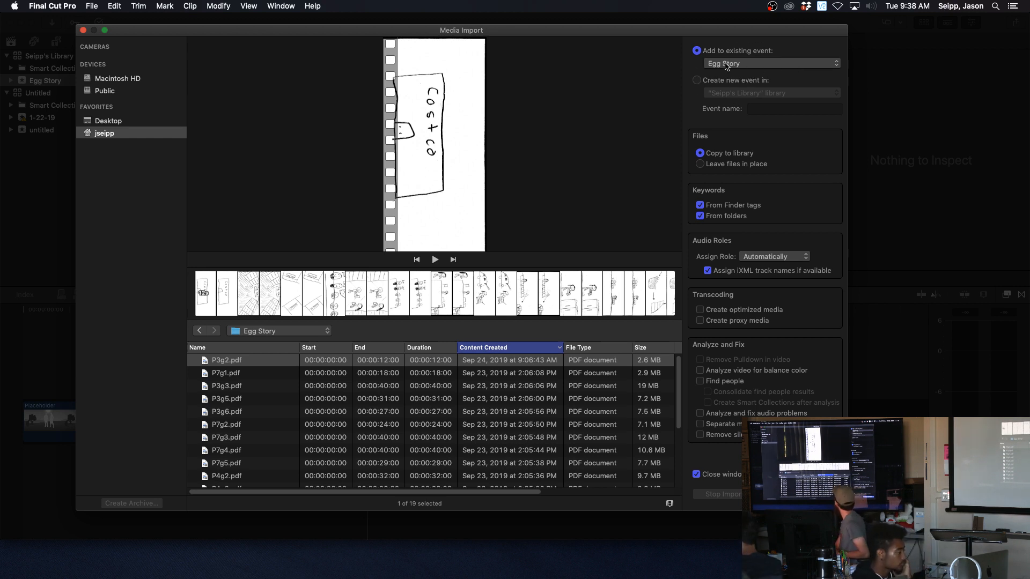
click(725, 64)
click(745, 69)
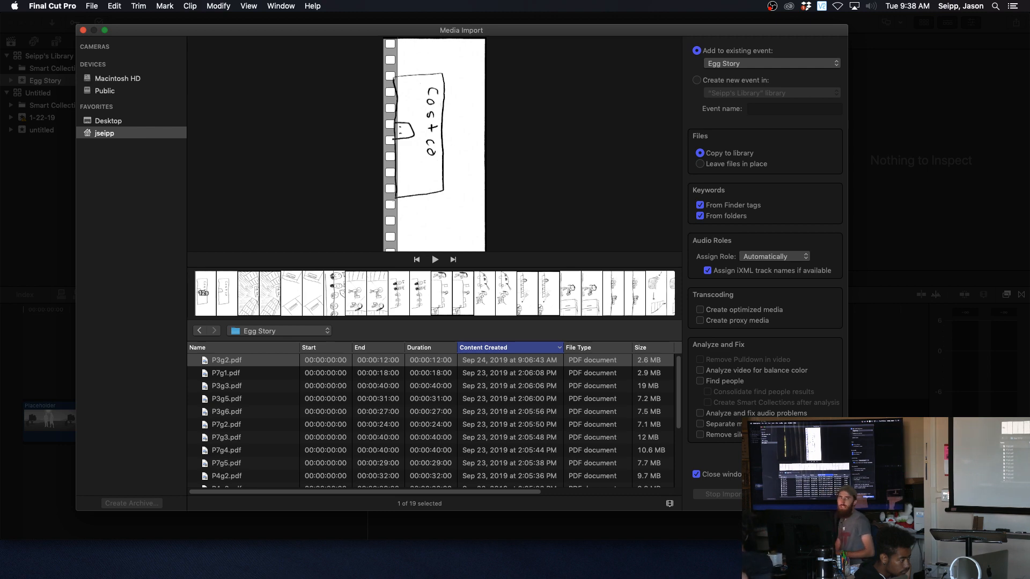
click(807, 494)
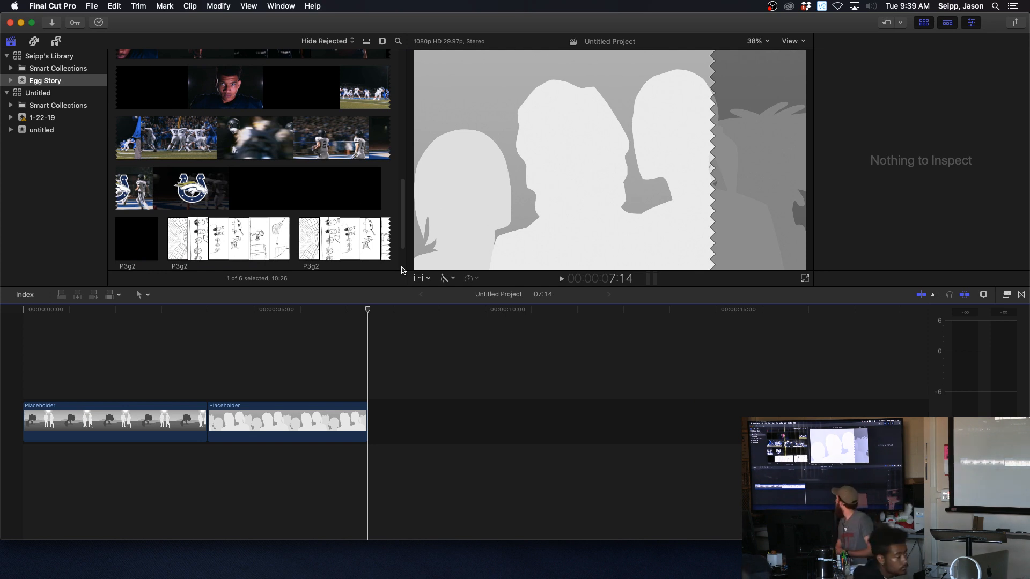
- Mark a two-second range from the start of the last P3g2 clip in the Egg Story event
scroll(247, 217, down, 3)
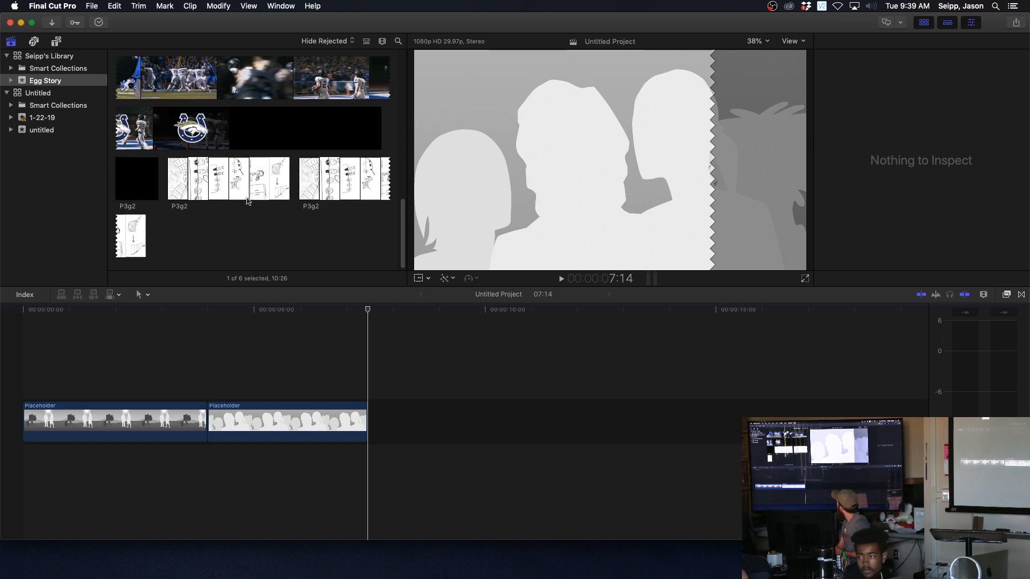
click(180, 199)
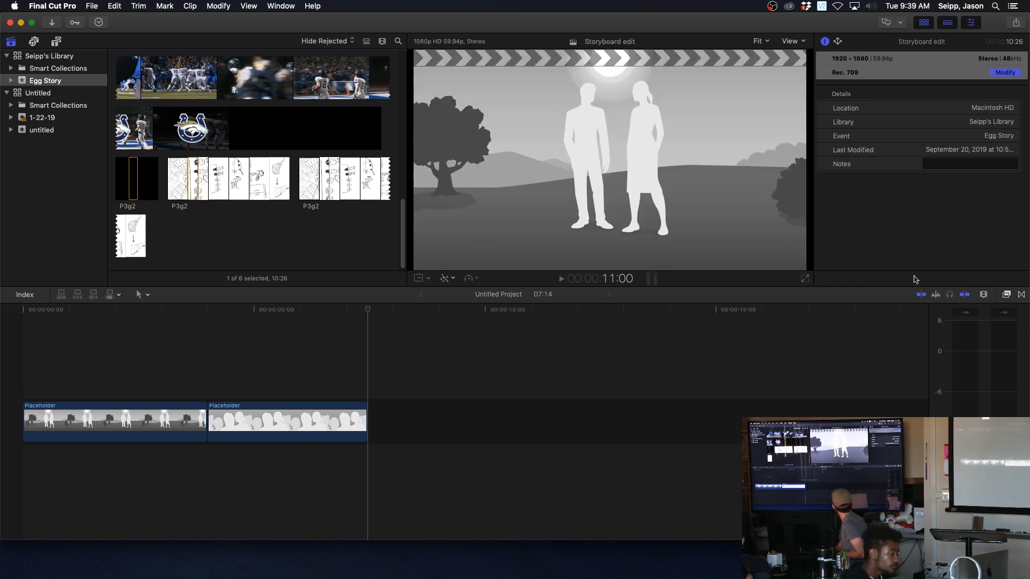
click(910, 309)
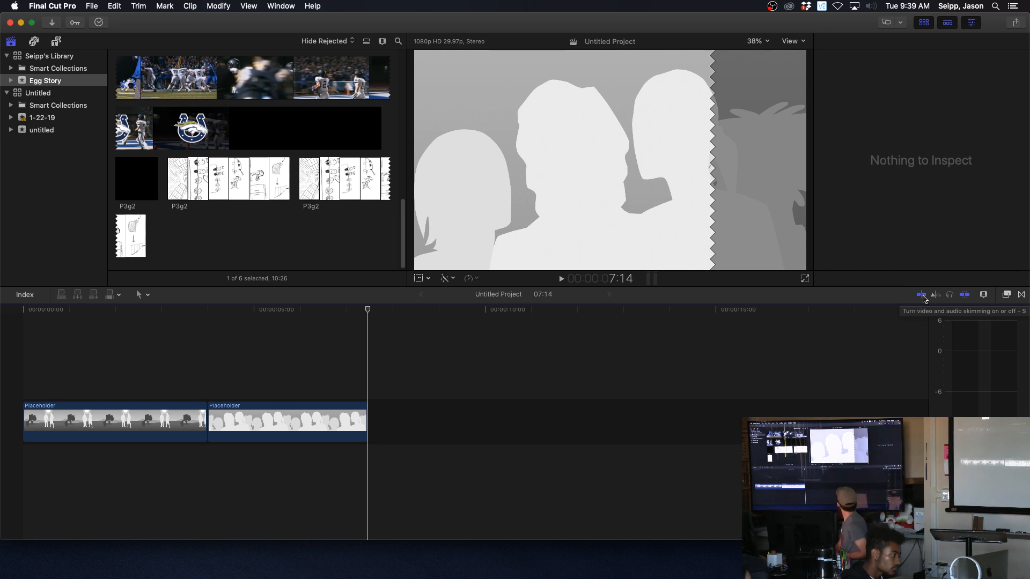
click(311, 179)
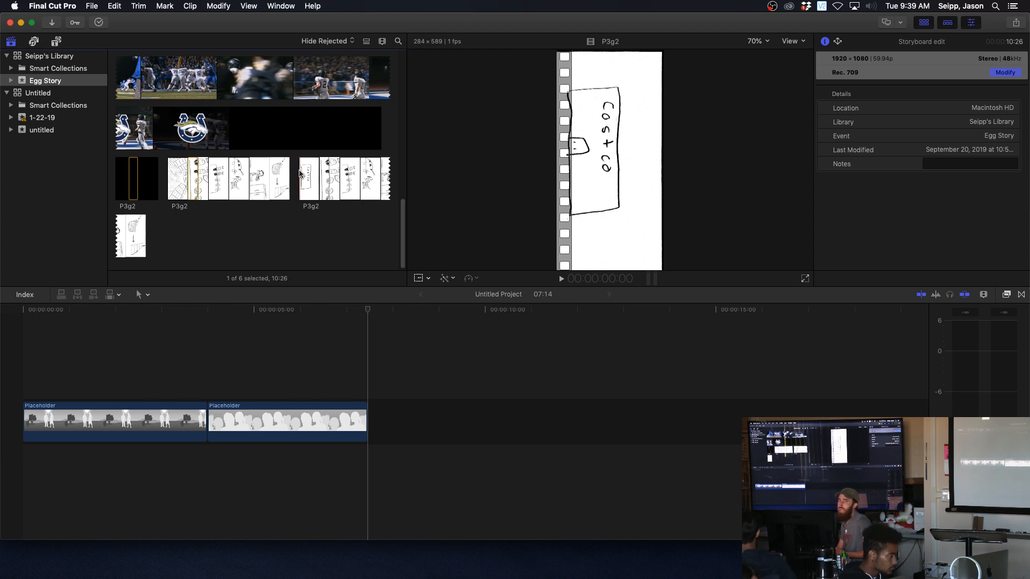
click(301, 173)
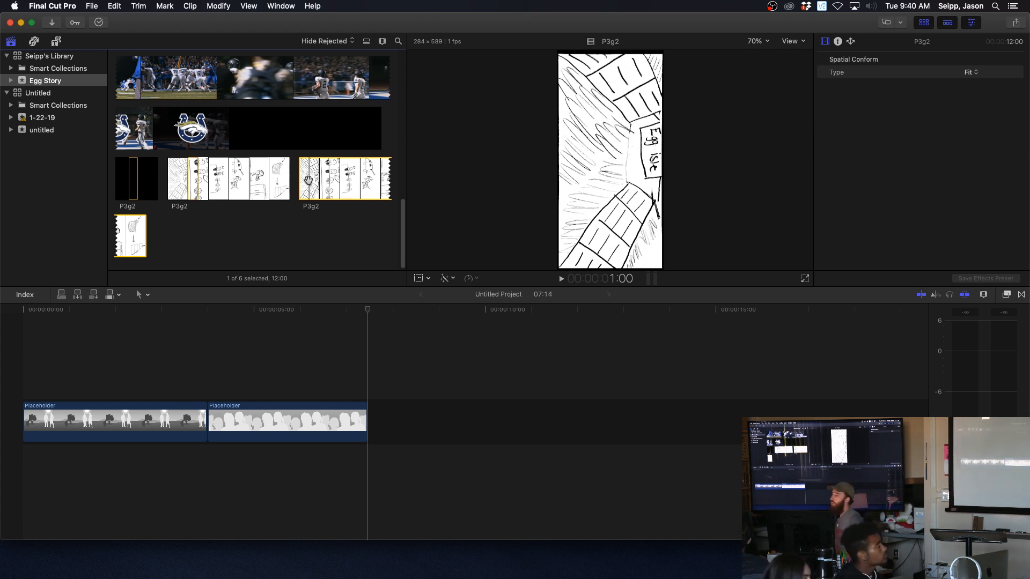
key(o)
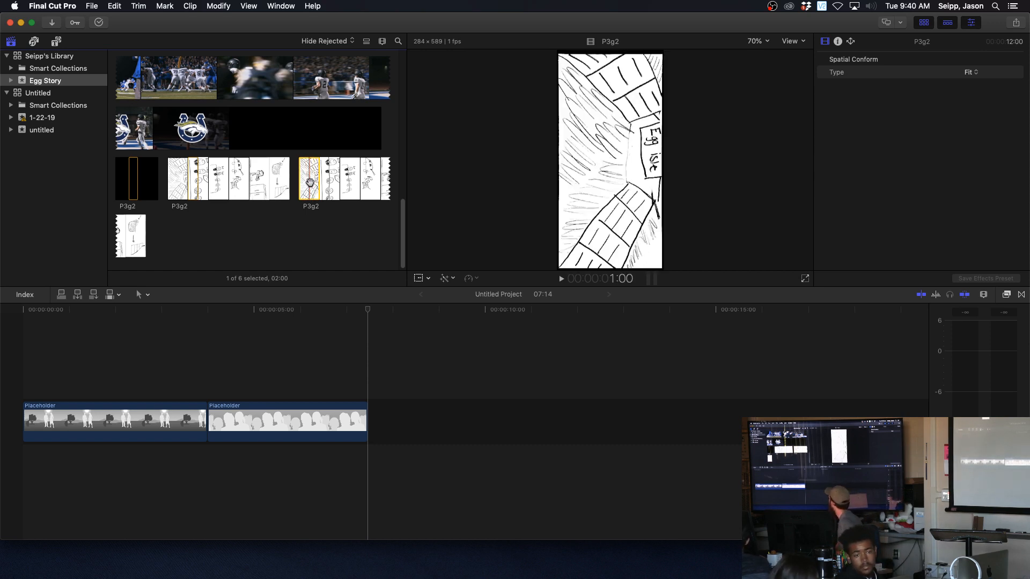
- Reposition the timeline playhead, box-select the placeholder clips, and clear the selection with the playhead at 5:00
click(366, 369)
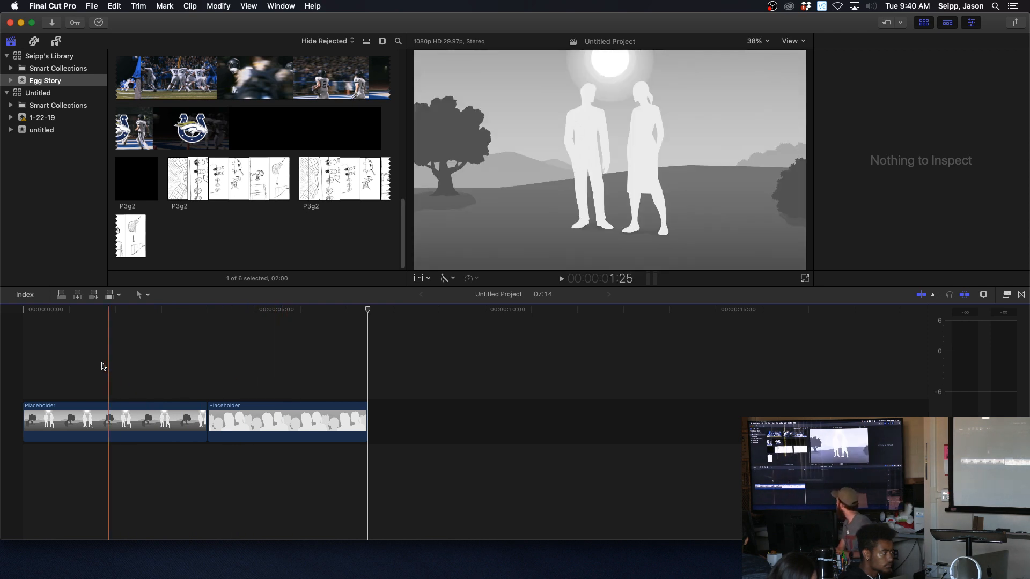
click(53, 346)
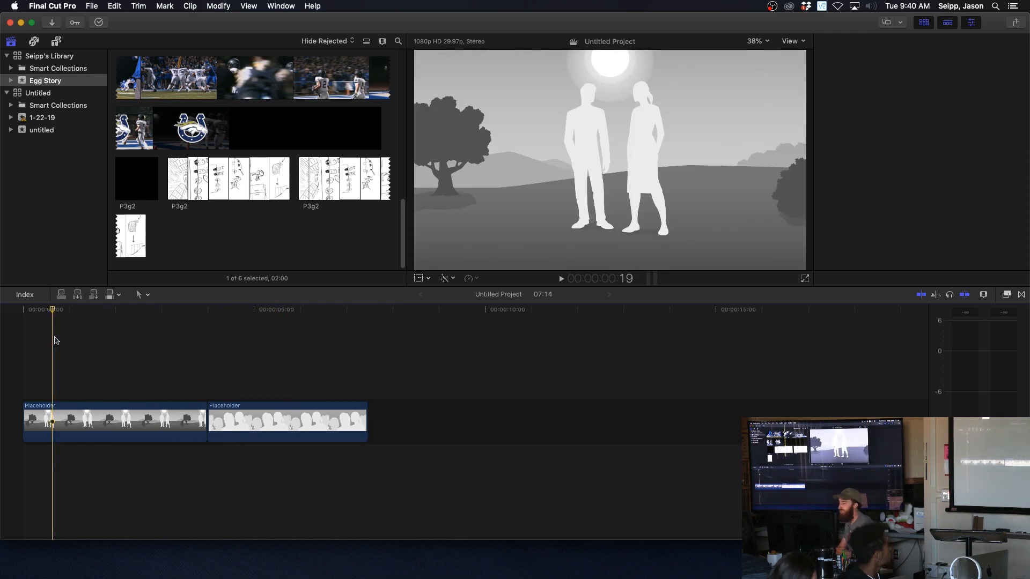
drag(54, 337, 337, 476)
click(253, 353)
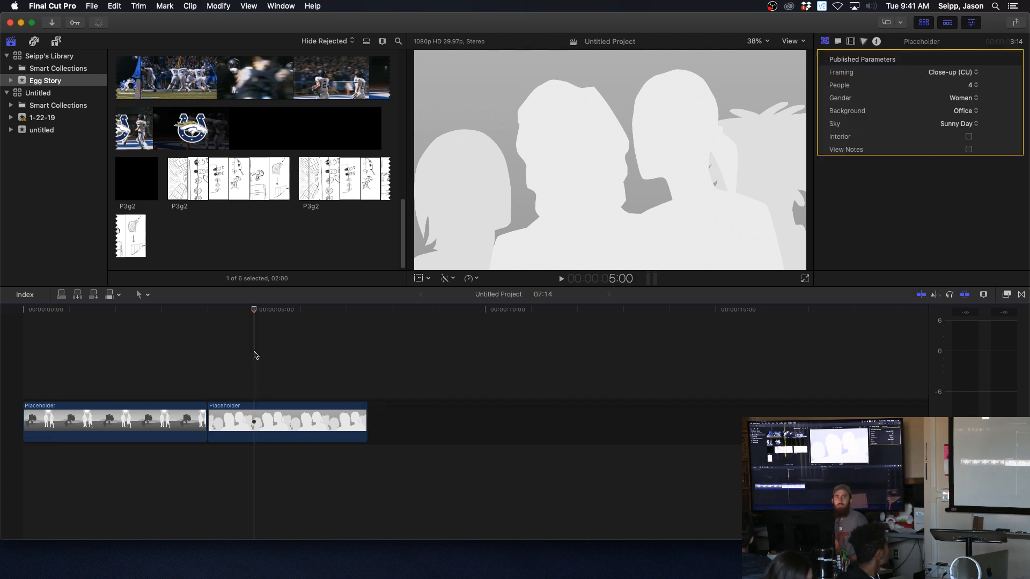
- Select both placeholder clips individually, repeat the selection with a marquee, and clear it with the playhead at 3:15
click(131, 424)
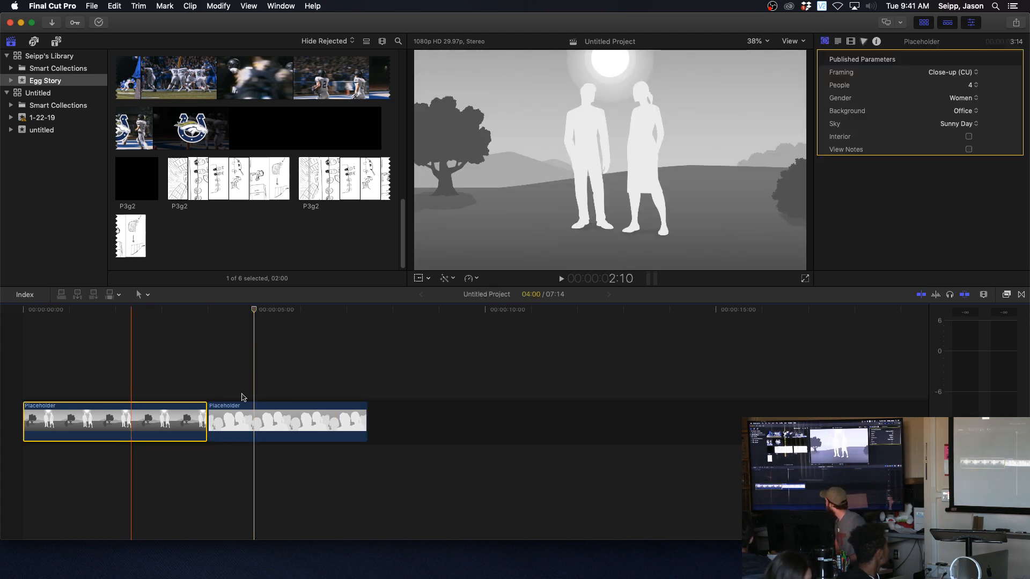
super+click(253, 418)
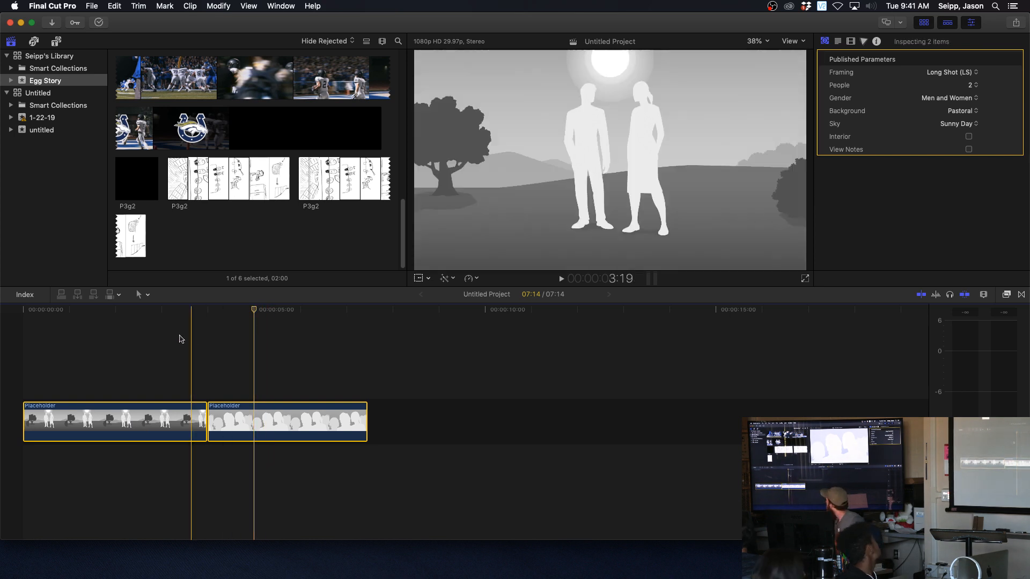
click(107, 338)
drag(80, 319, 259, 458)
click(185, 362)
click(186, 362)
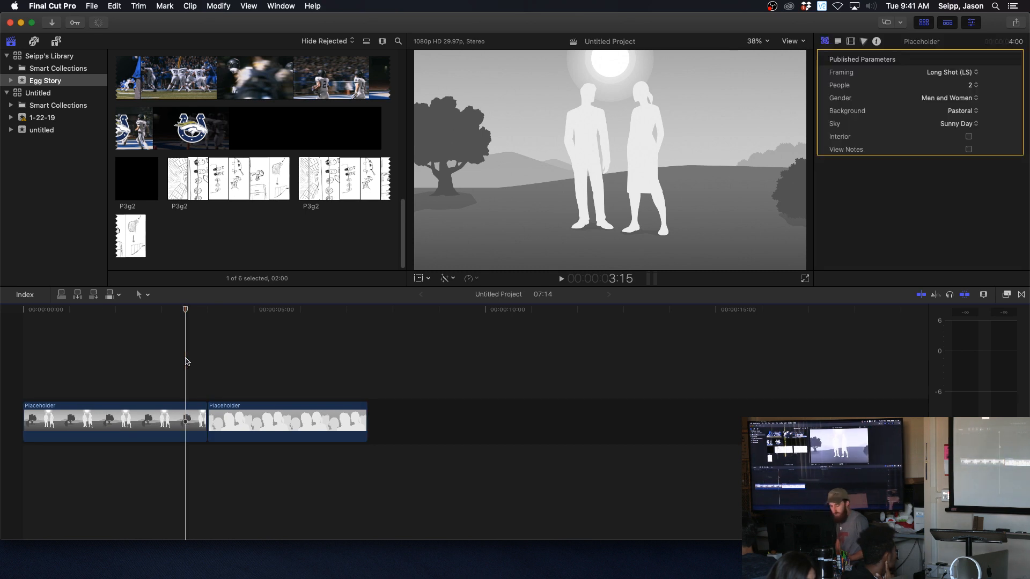
- Select both placeholder clips in the Untitled Project timeline
click(144, 421)
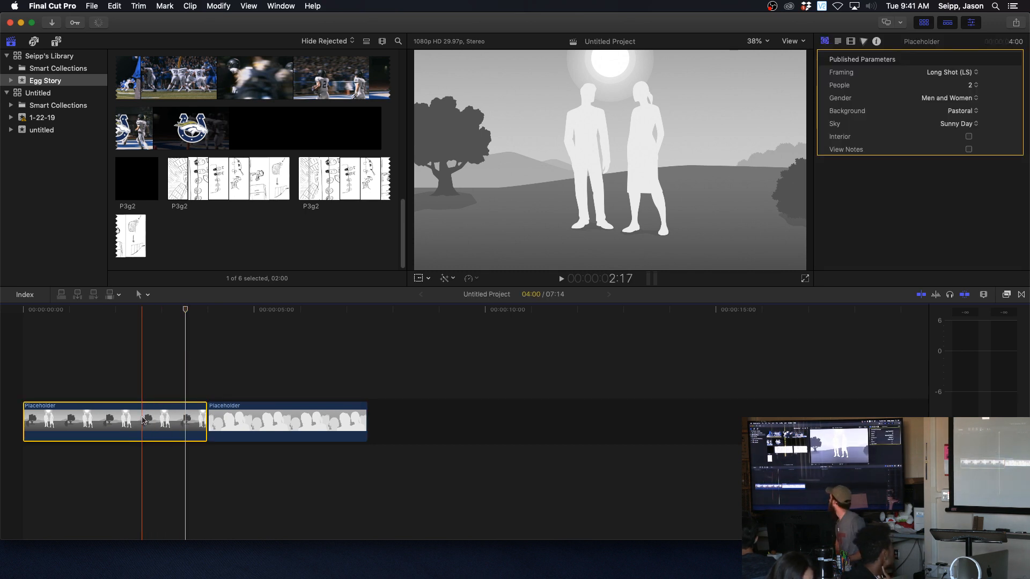
super+click(308, 418)
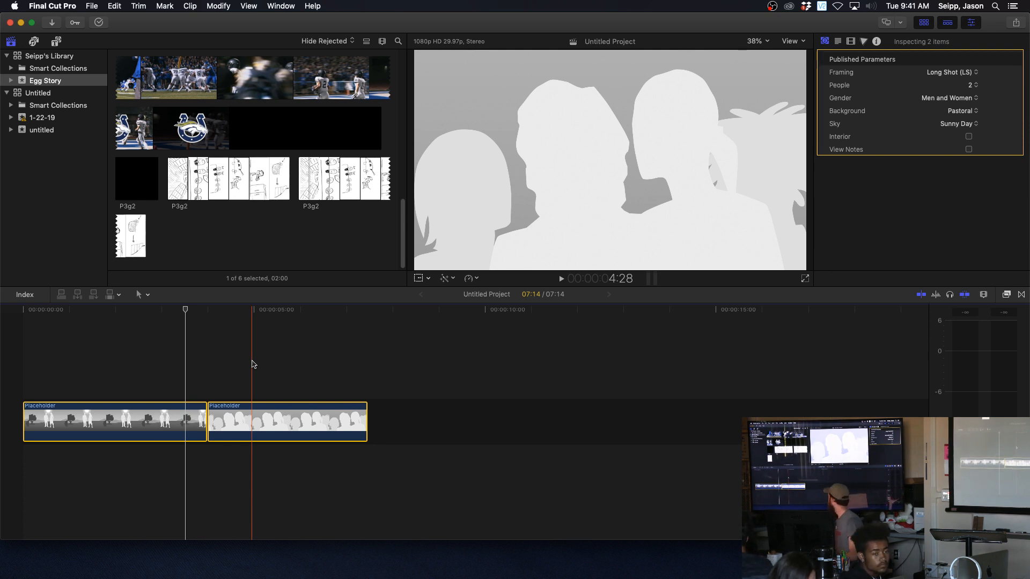
- Delete both placeholder clips from the timeline and add the marked two-second range of the last P3g2 clip at its start
key(Delete)
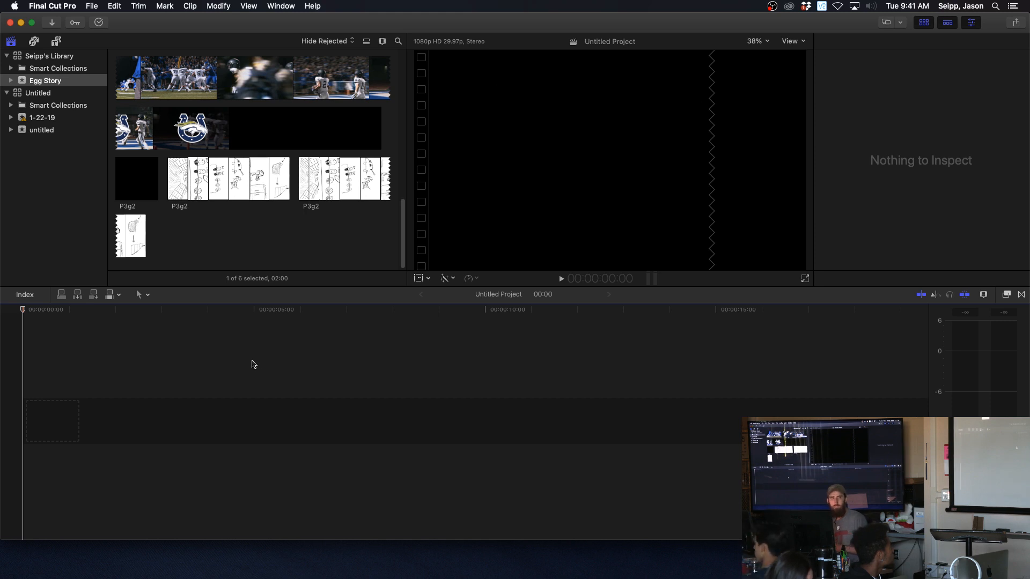
click(196, 173)
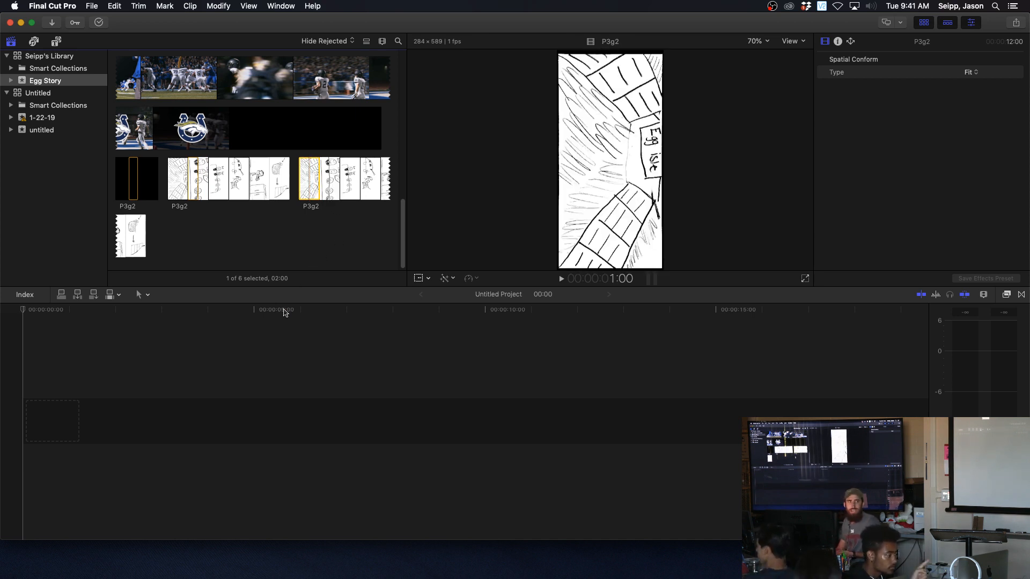
click(236, 405)
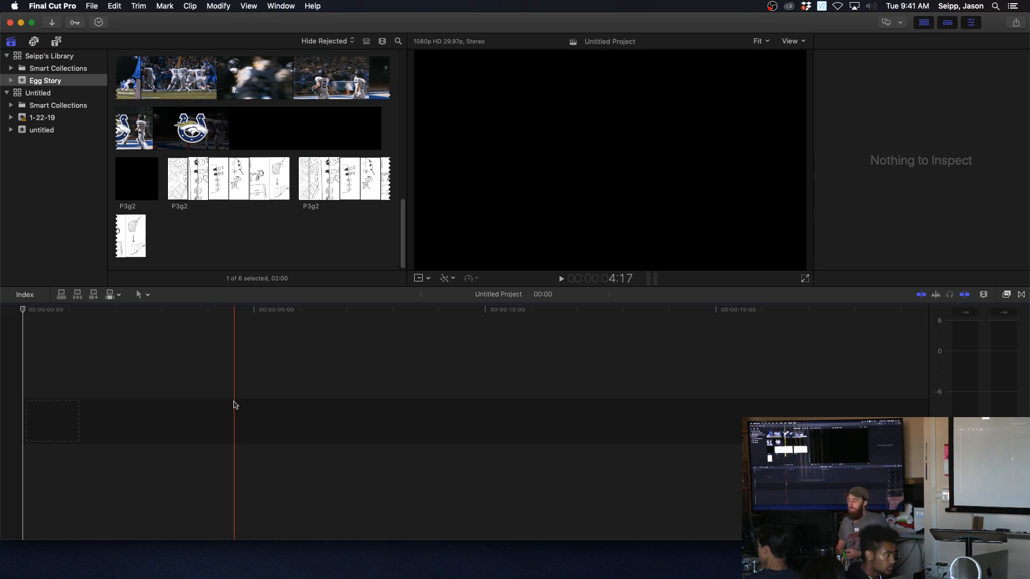
click(309, 173)
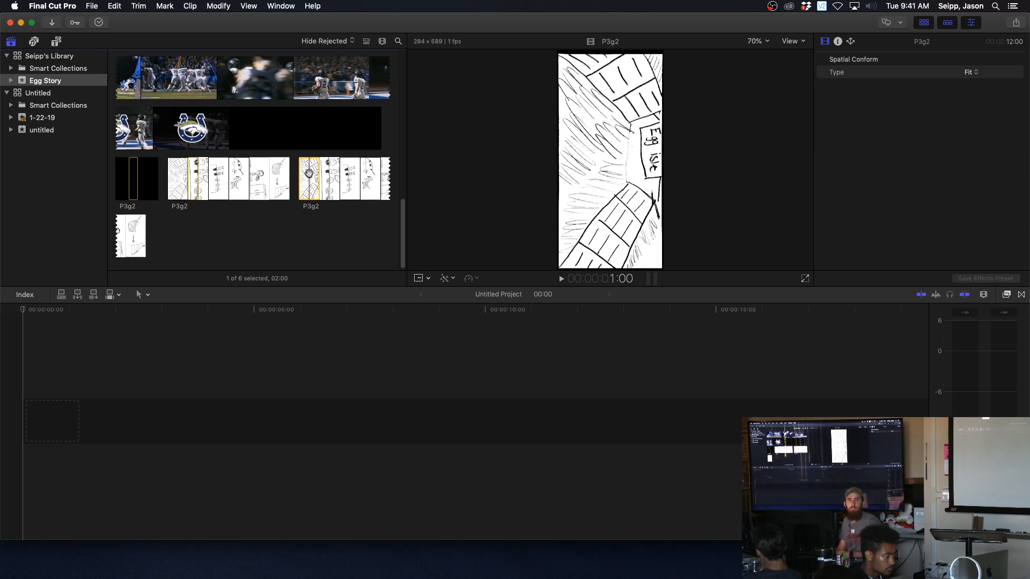
drag(309, 173, 127, 413)
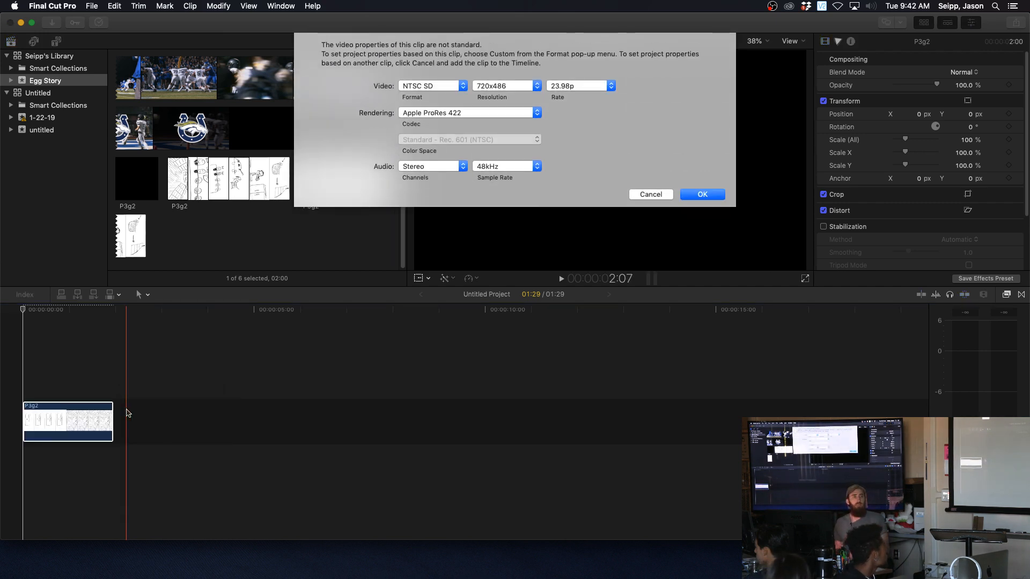
- Set the project's video properties to 1080p HD, 1920x1080, at 29.97p and accept them
click(436, 89)
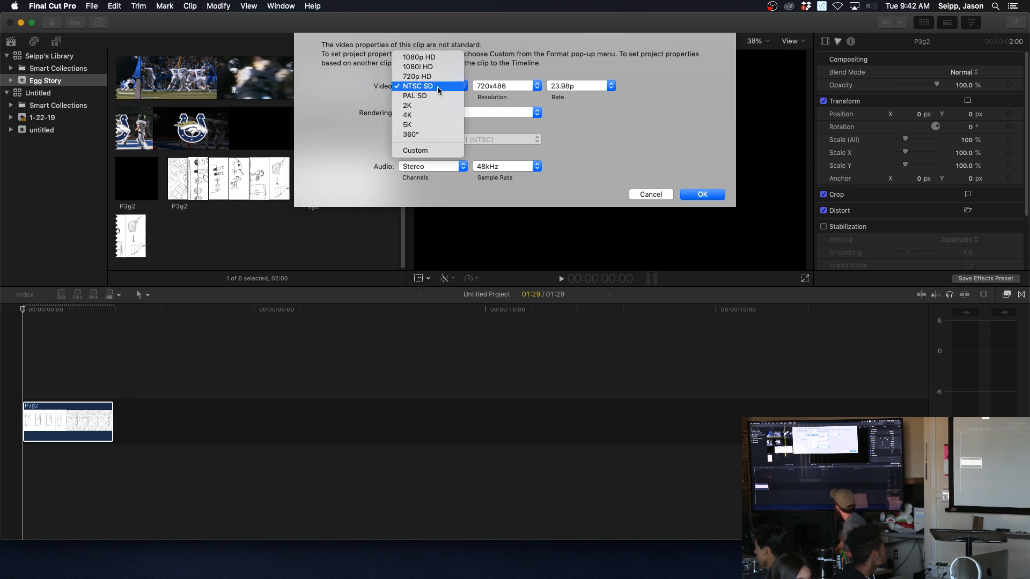
click(440, 58)
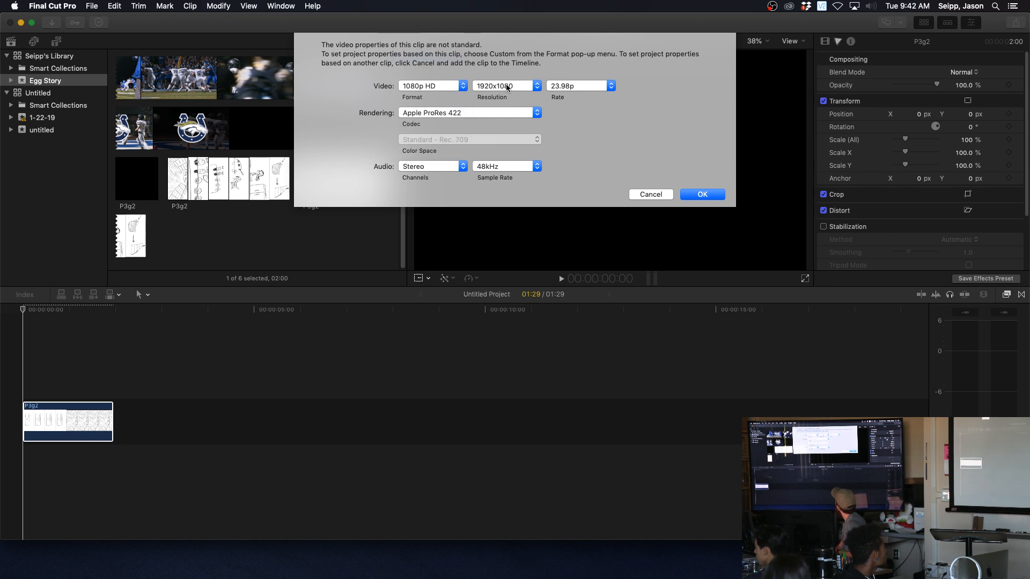
click(570, 88)
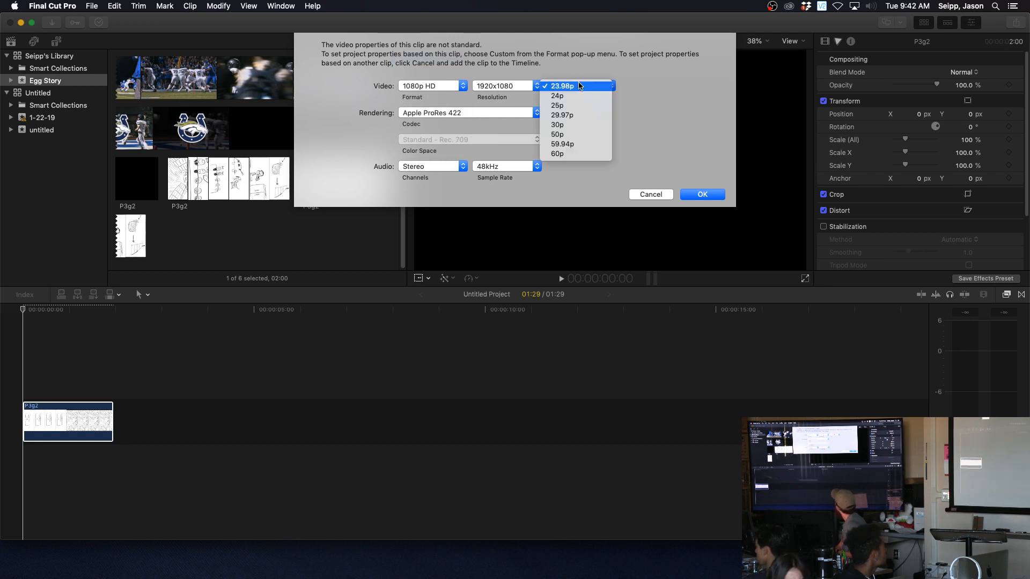
click(563, 116)
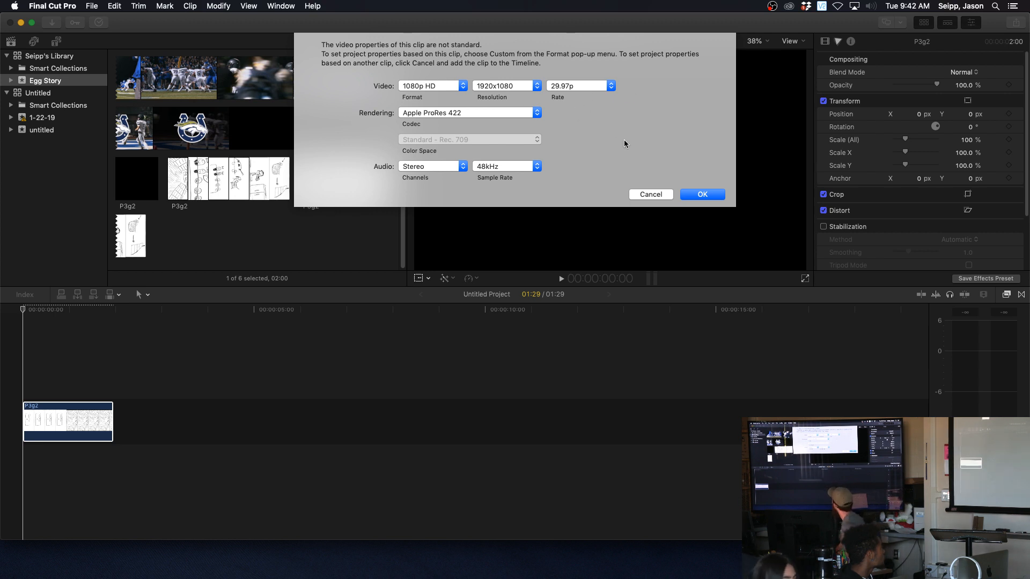
click(700, 194)
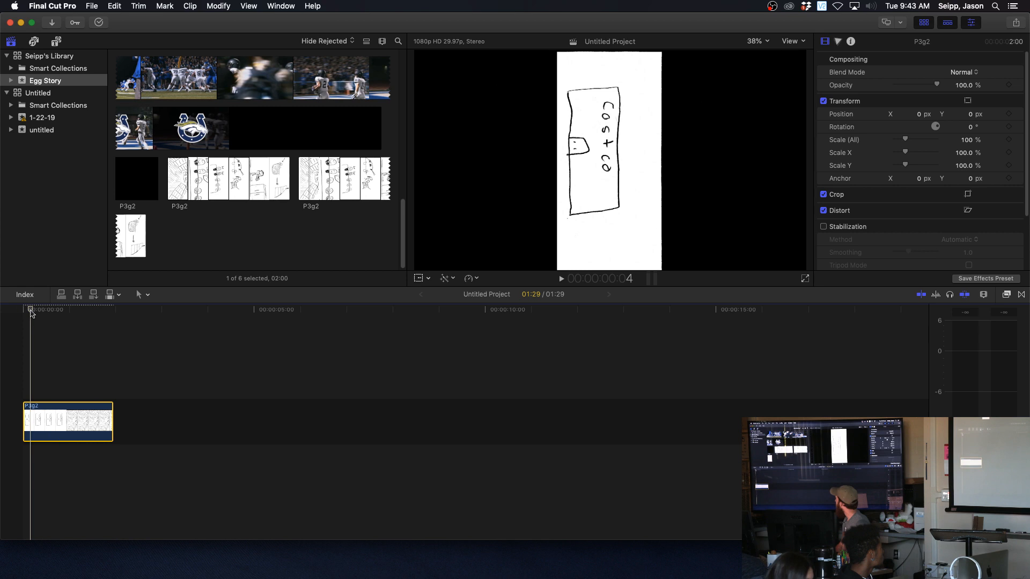
- Scrub the playhead to about 1:00 and extend the end of the P3g2 timeline clip to a duration of 2:04
mouse_move(24, 313)
mouse_down()
mouse_move(114, 315)
mouse_move(23, 314)
mouse_move(112, 313)
mouse_move(61, 311)
mouse_move(71, 311)
mouse_up()
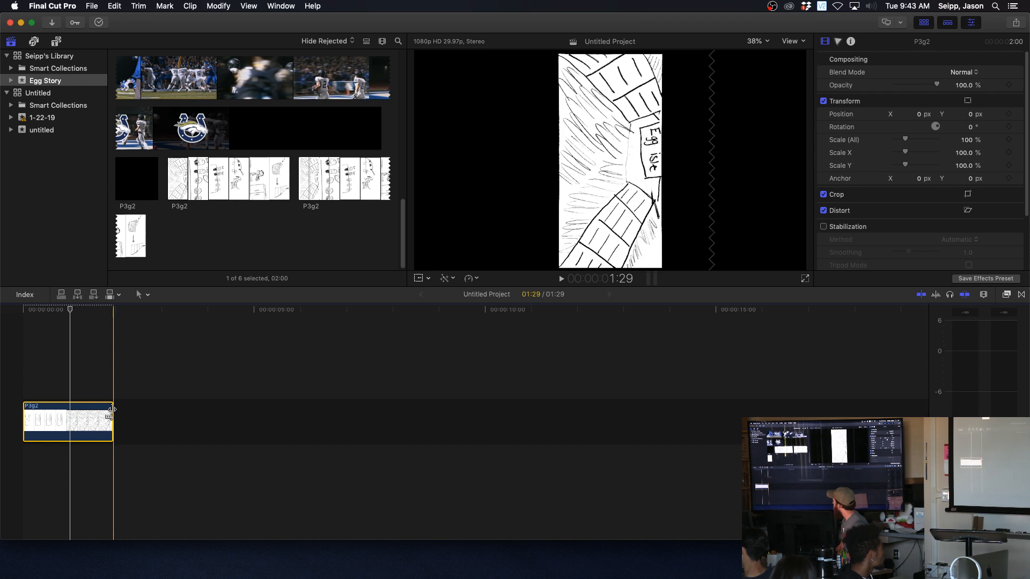
mouse_move(111, 409)
mouse_down()
mouse_move(68, 410)
mouse_move(120, 412)
mouse_up()
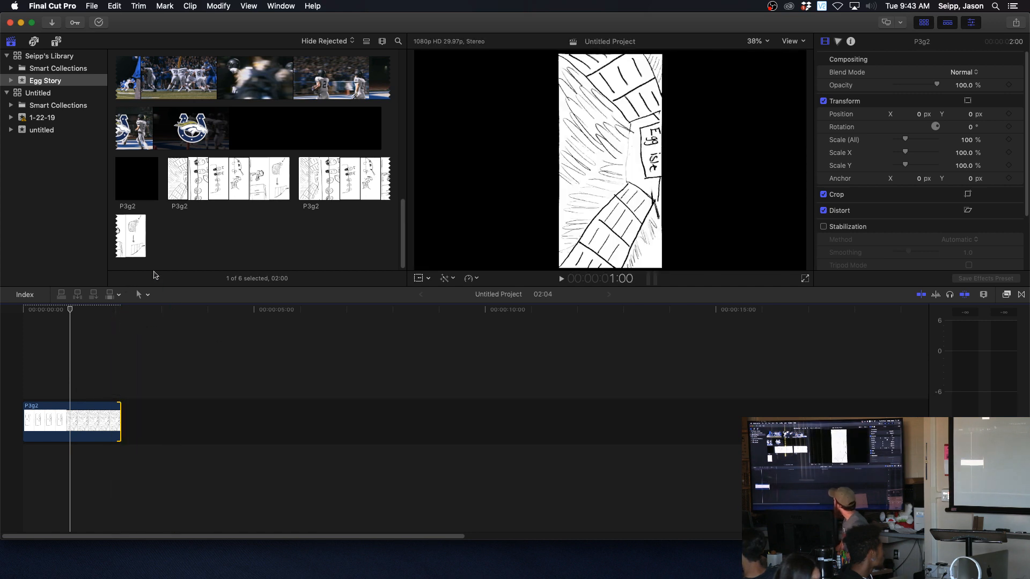
- Activate the Blade tool and step frame by frame around 1:00 to locate where the storyboard drawing changes, ending at frame 29
click(142, 295)
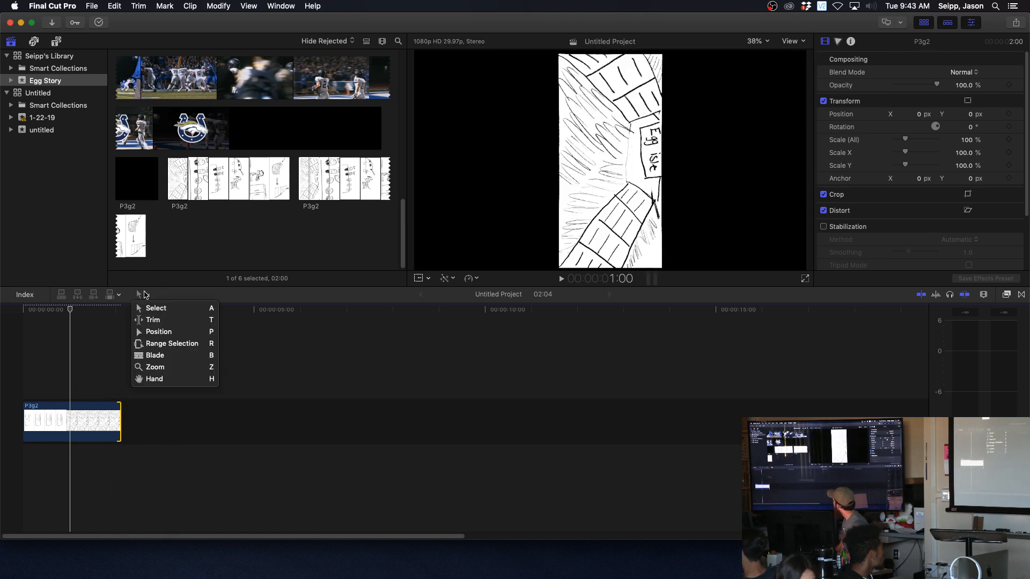
click(163, 358)
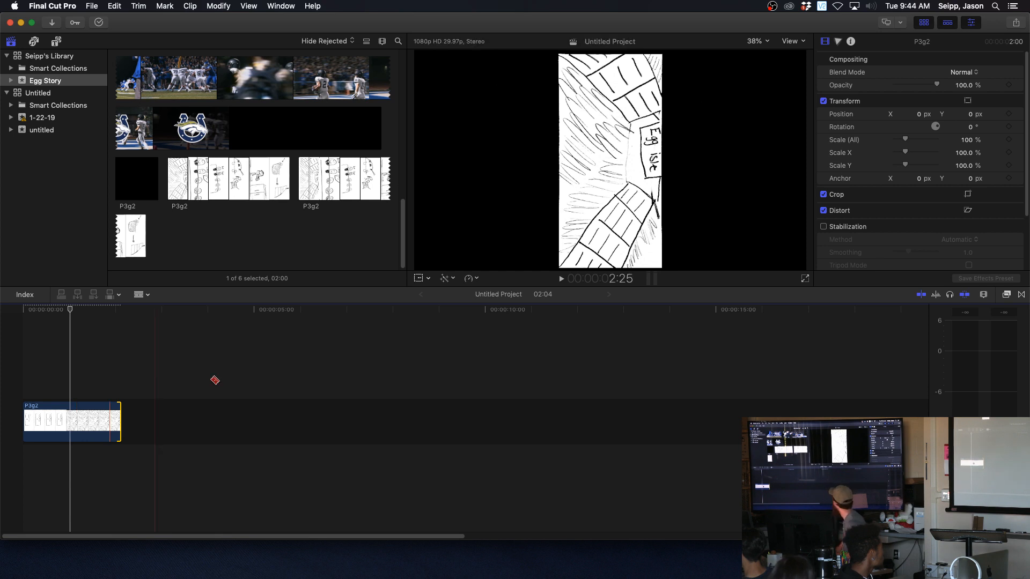
click(966, 295)
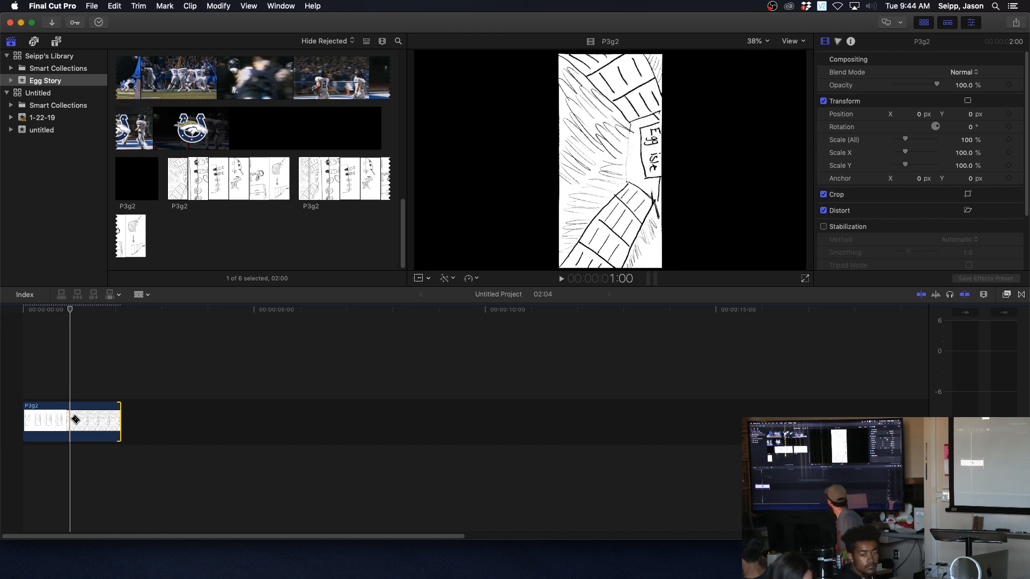
key(Left)
key(Right)
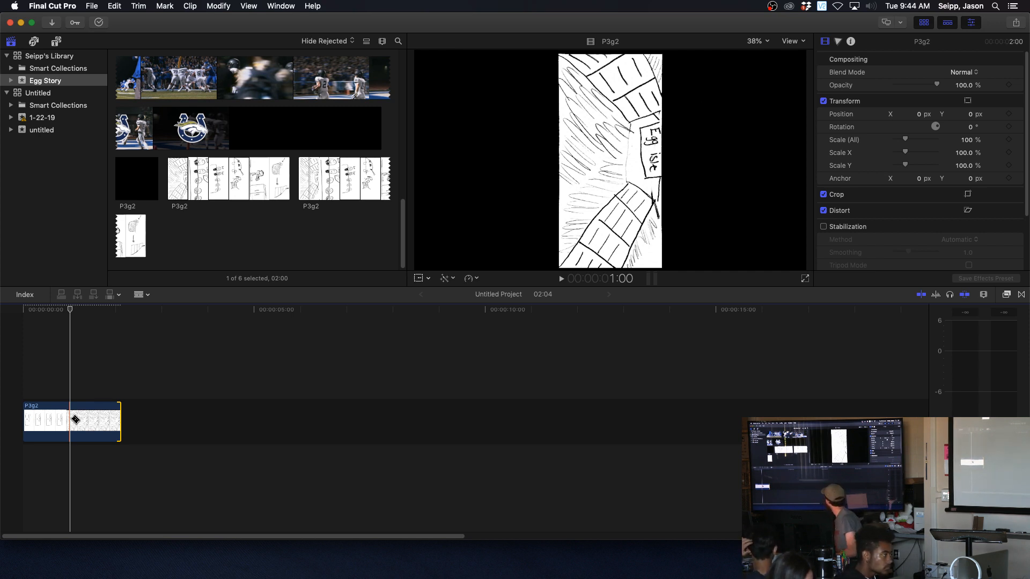
key(Left)
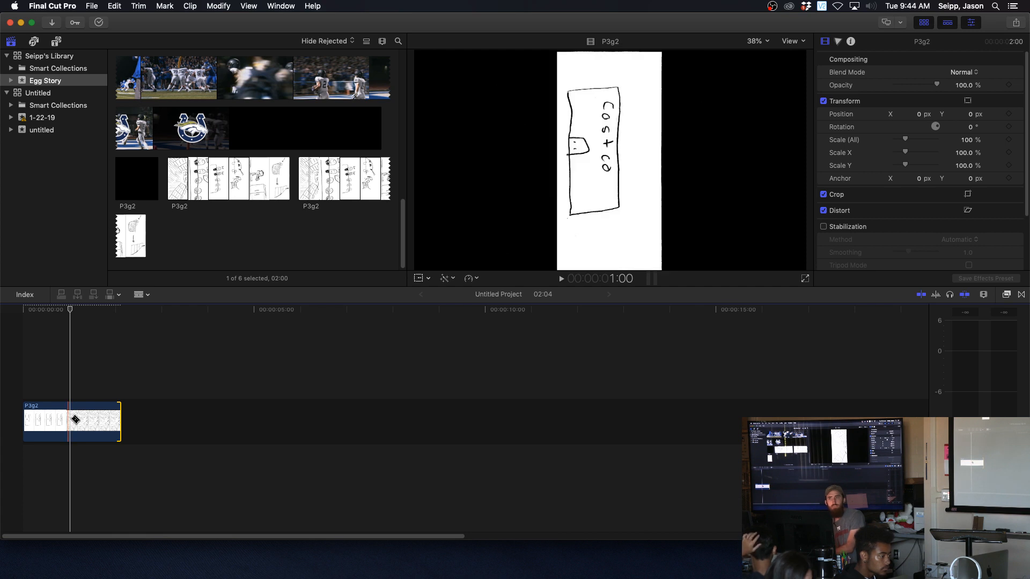
key(Right)
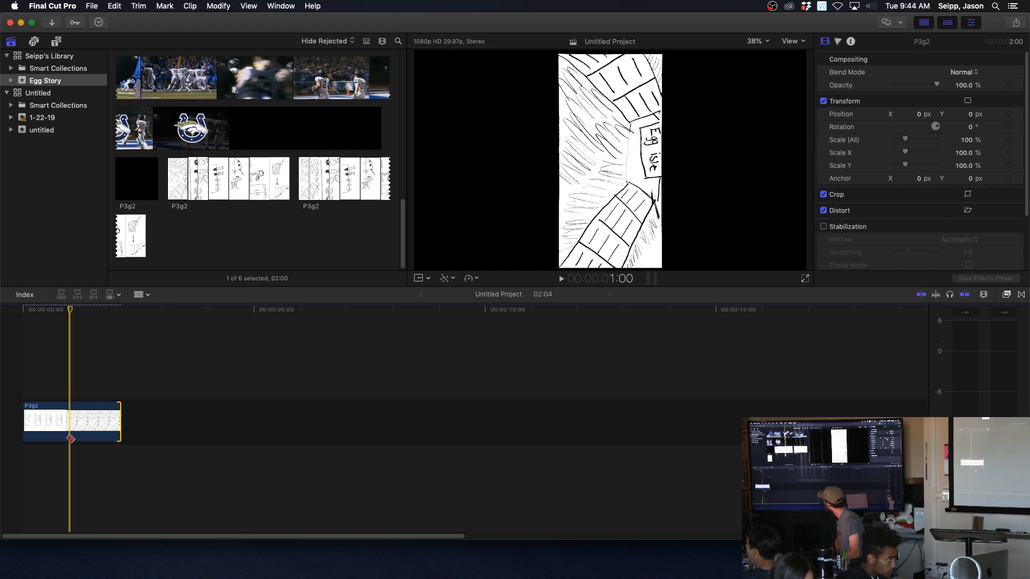
key(Left)
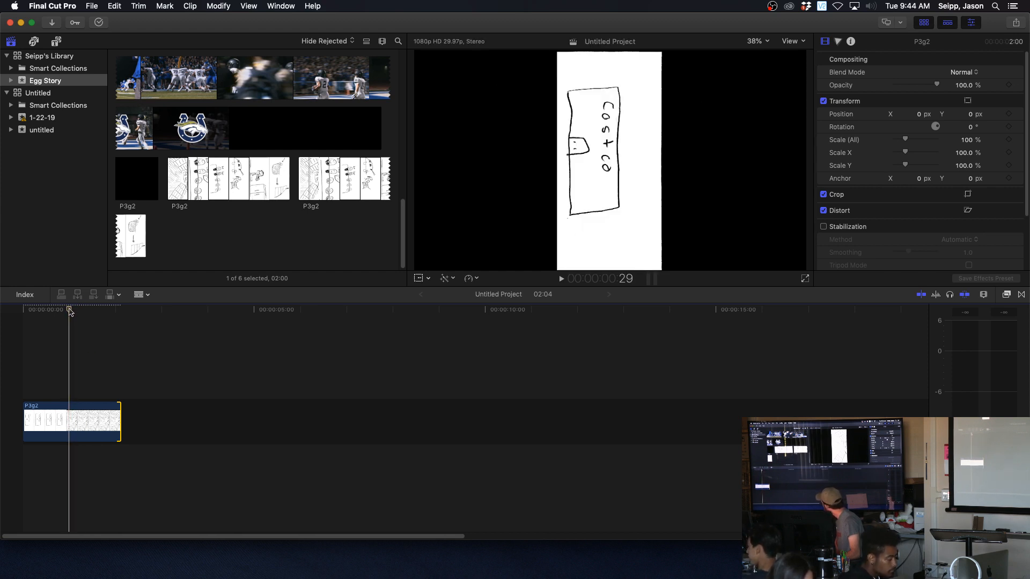
- Try splitting the P3g2 timeline clip at frame 29, check the cut, and undo the split
click(70, 417)
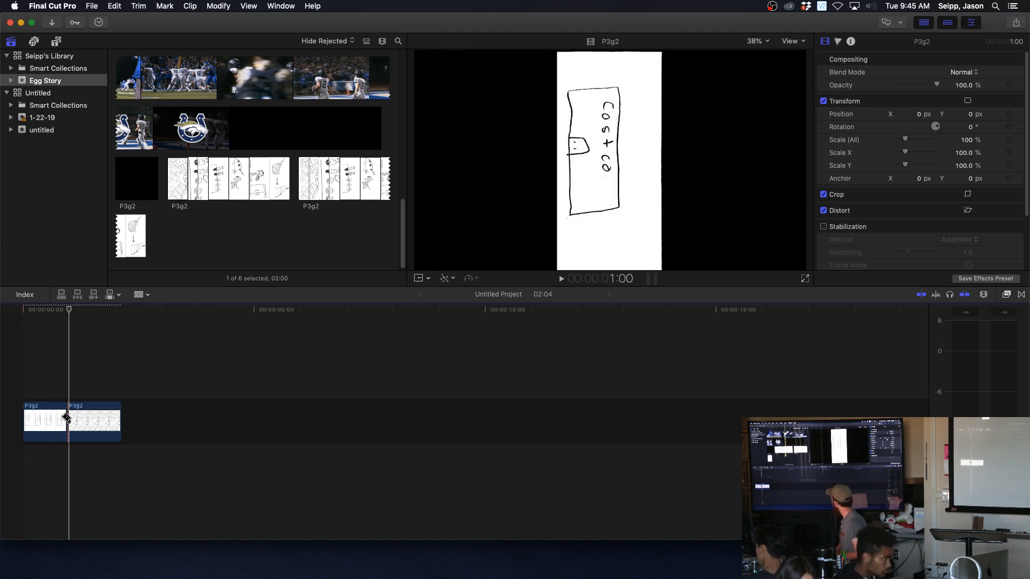
click(68, 311)
drag(69, 314, 74, 315)
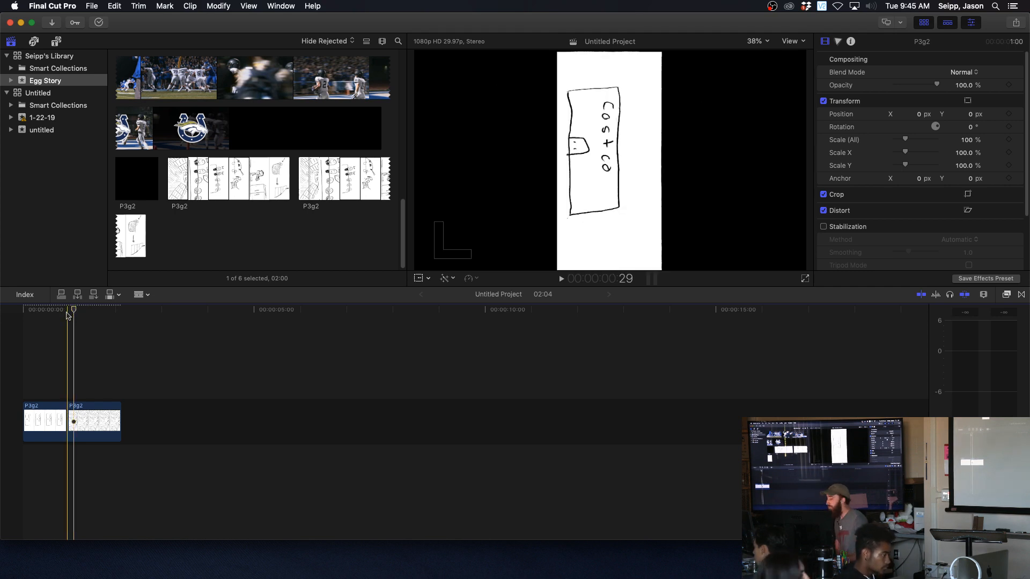
key(super+z)
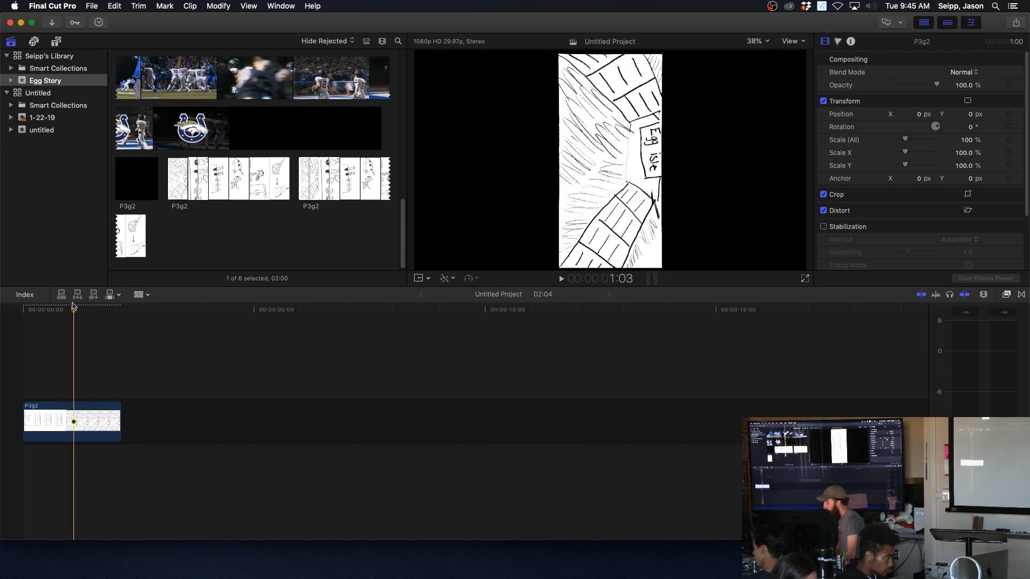
- Split the P3g2 timeline clip at 1:00, where the drawing changes, and return to the Select tool
drag(75, 309, 70, 309)
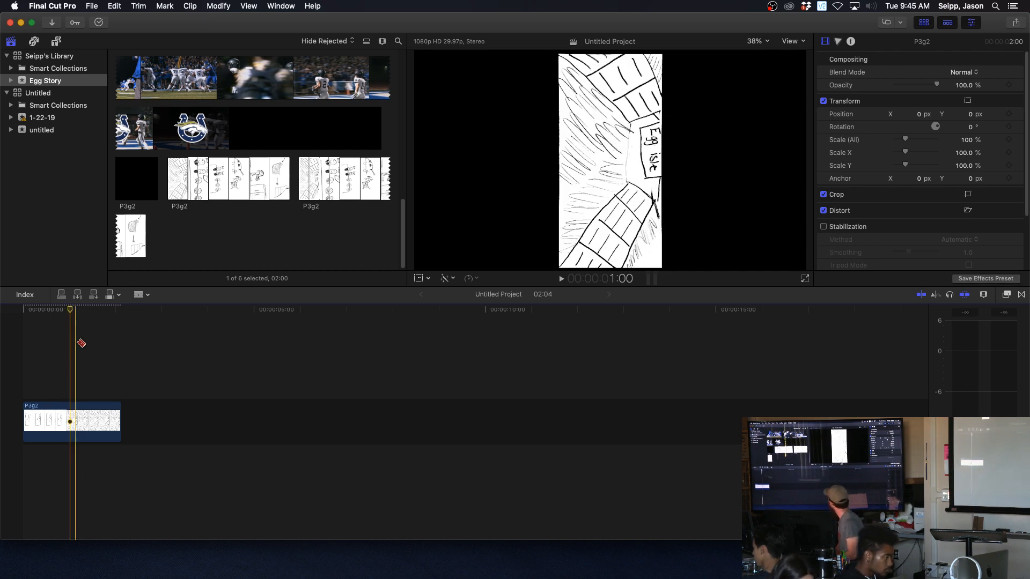
click(71, 424)
key(a)
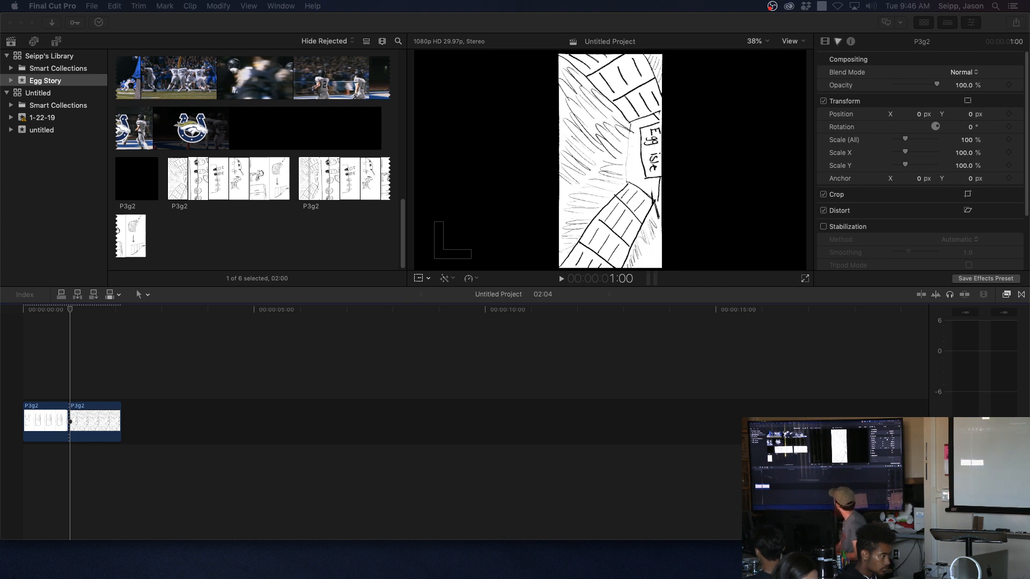
- Scrub across the cut to check it, and delete the second P3g2 piece after 1:00 from the timeline
click(73, 310)
drag(71, 310, 49, 310)
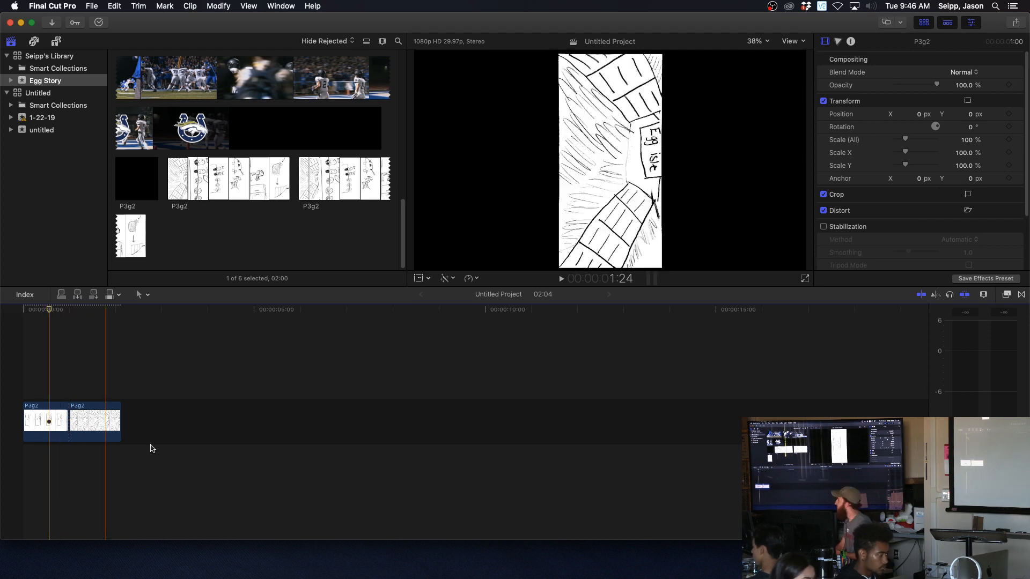
click(101, 416)
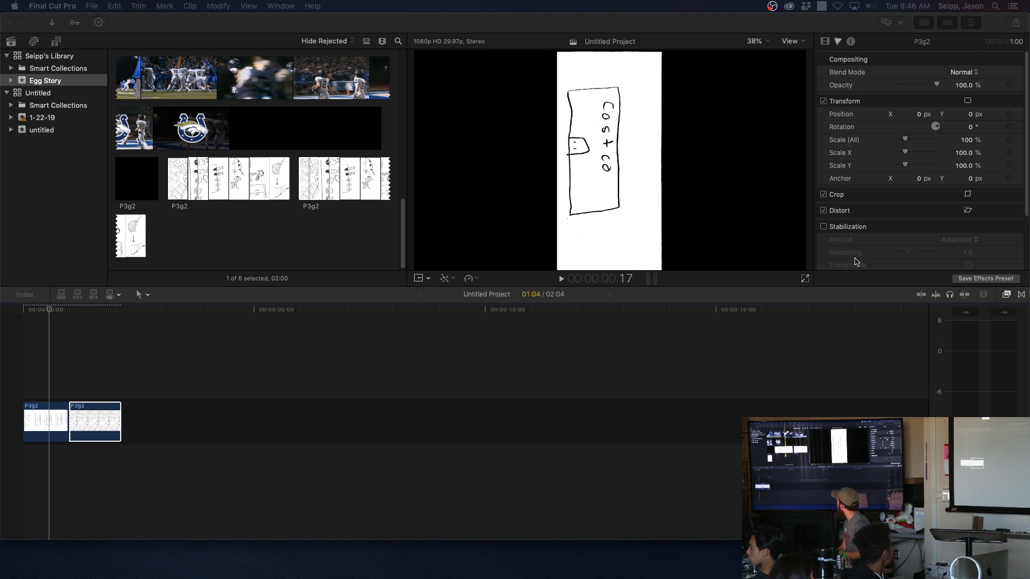
click(110, 421)
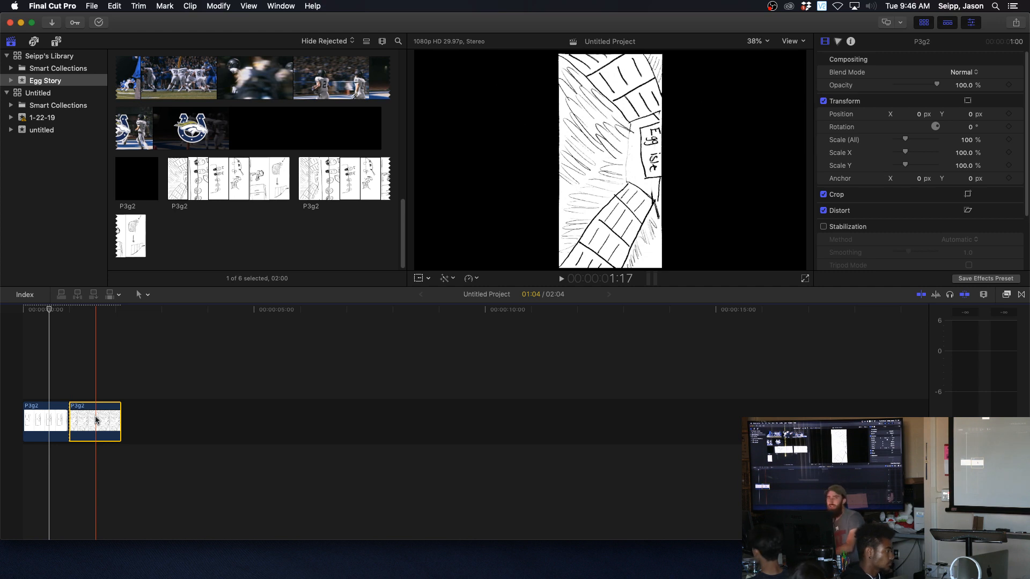
key(Delete)
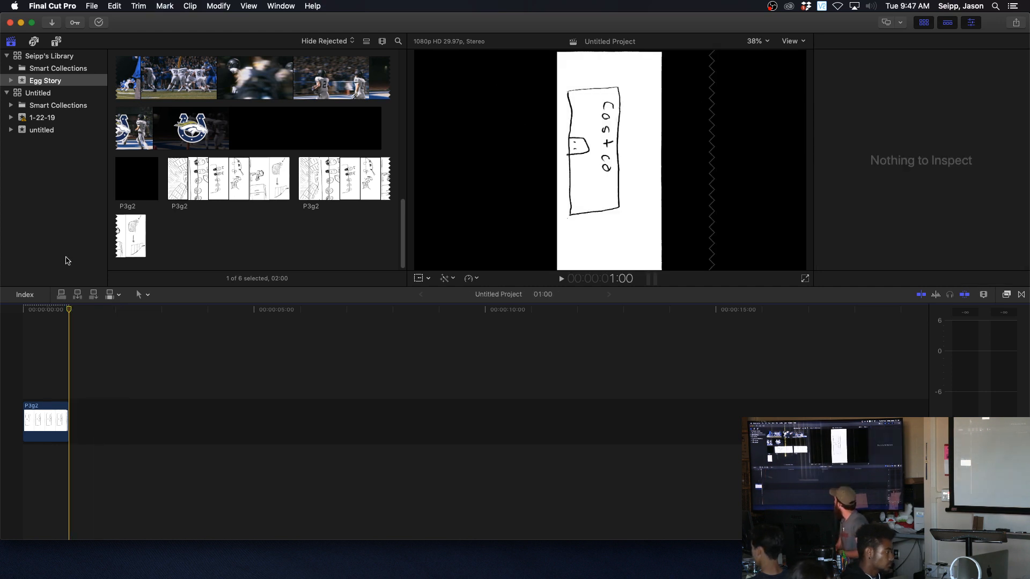
- Play the remaining P3g2 clip from its start to review it, and return the playhead to the beginning
drag(73, 311, 13, 312)
key(space)
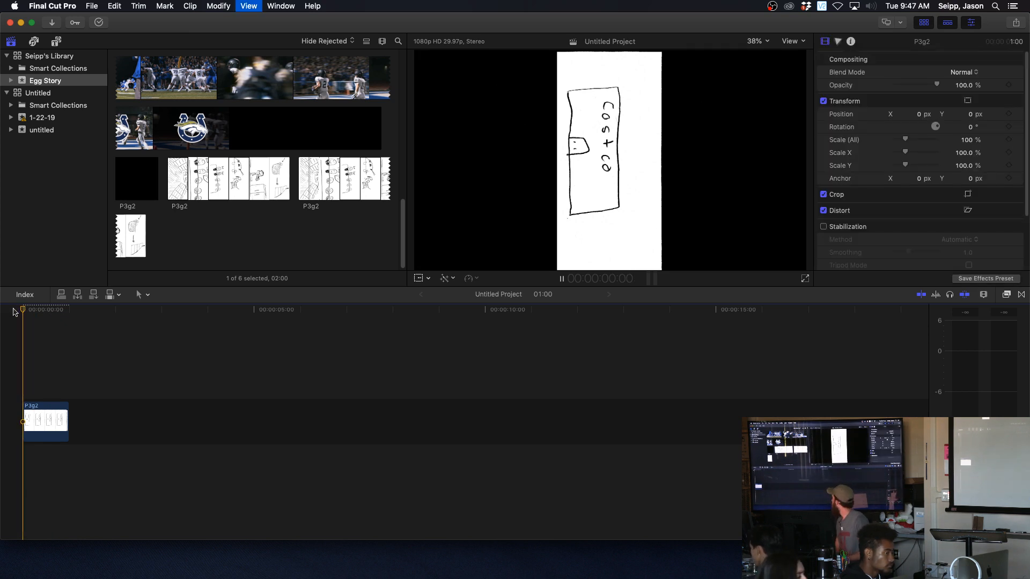
drag(71, 312, 23, 312)
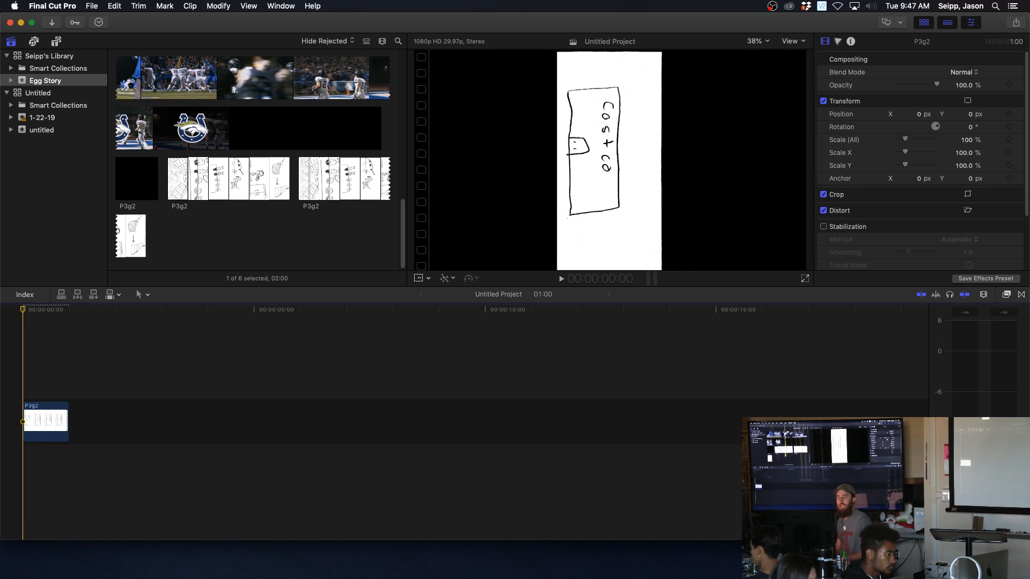
key(space)
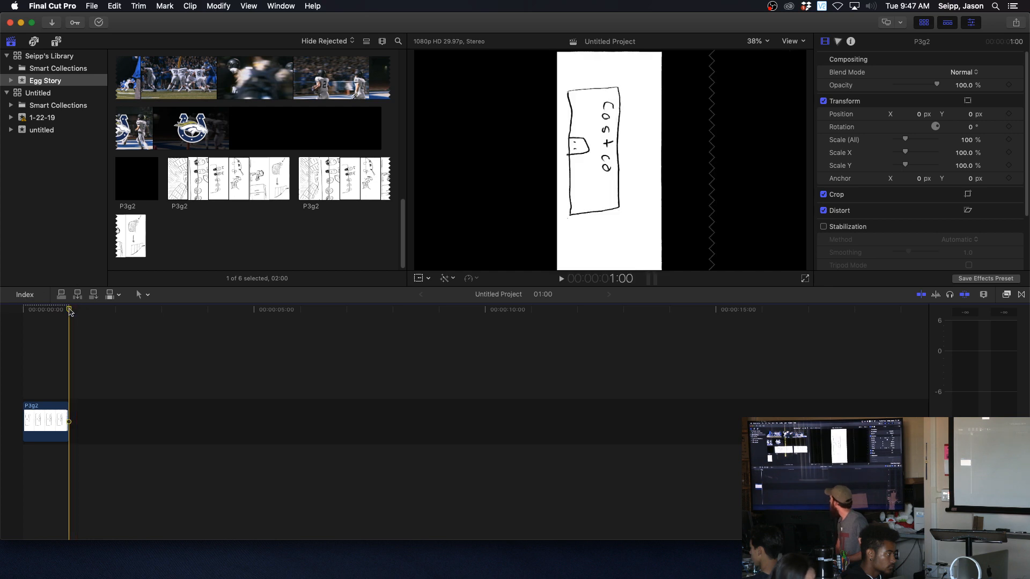
click(23, 310)
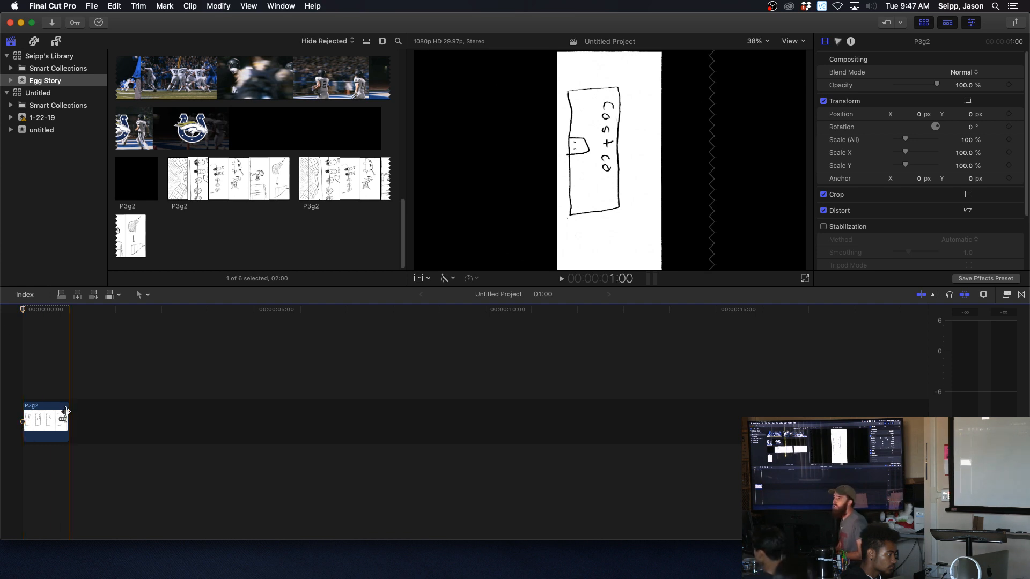
- Extend the end of the remaining P3g2 clip to 2:26 and undo the extension
drag(65, 412, 151, 415)
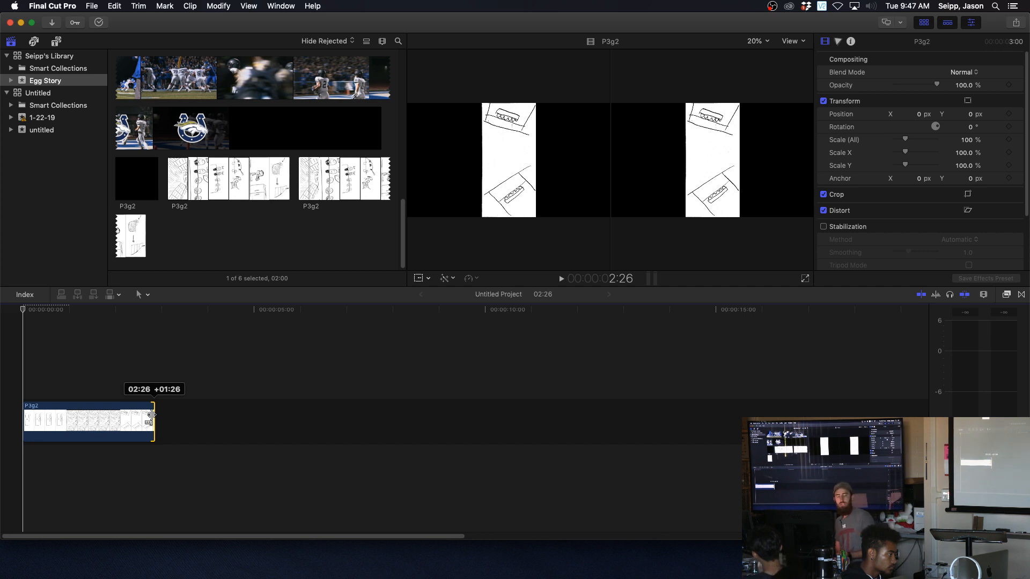
drag(152, 415, 153, 416)
key(super+z)
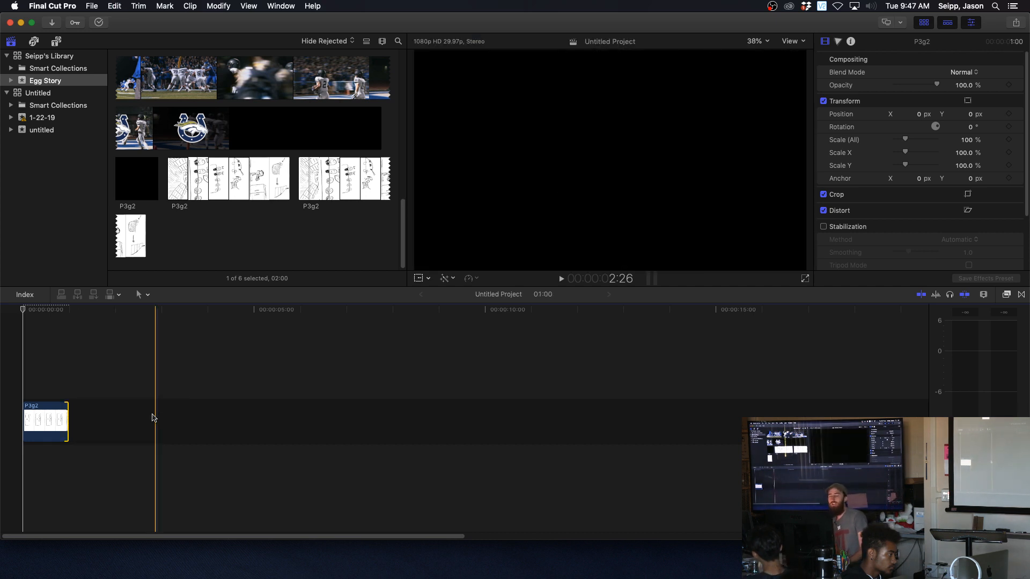
- Scrub the playhead to frame 13 within the remaining P3g2 clip
click(49, 311)
mouse_move(48, 314)
mouse_down()
mouse_move(27, 320)
mouse_move(44, 321)
mouse_up()
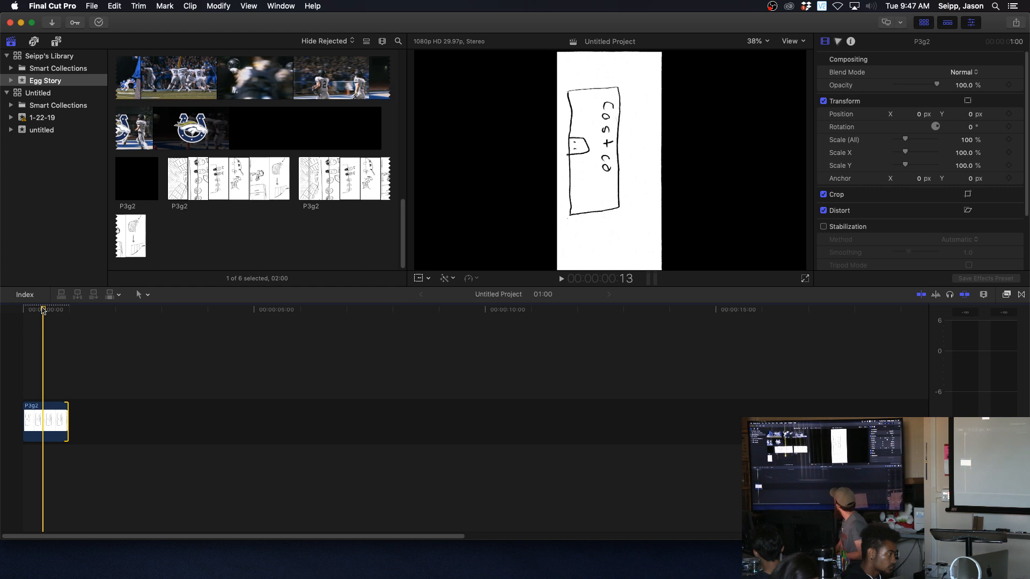
- Scrub the playhead back to frame 5 and select the P3g2 clip in the timeline
mouse_move(43, 310)
mouse_down()
mouse_move(54, 313)
mouse_move(40, 312)
mouse_up()
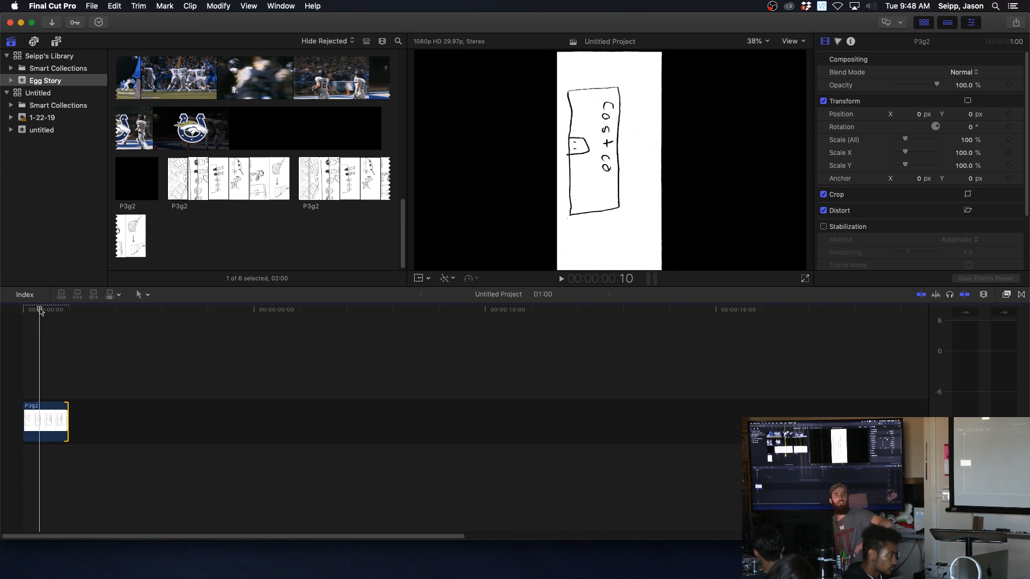
drag(40, 310, 31, 311)
click(46, 414)
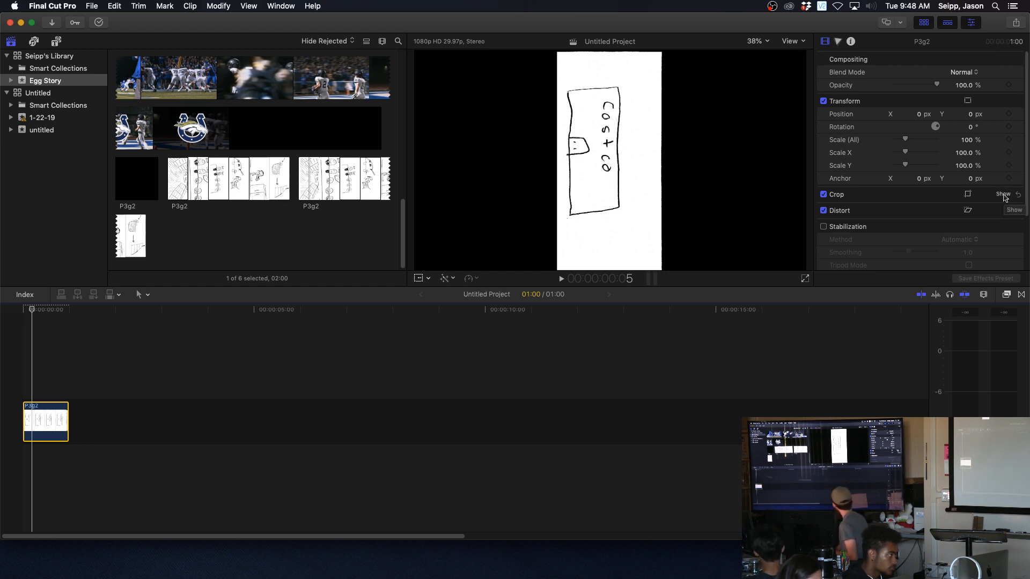
click(1009, 101)
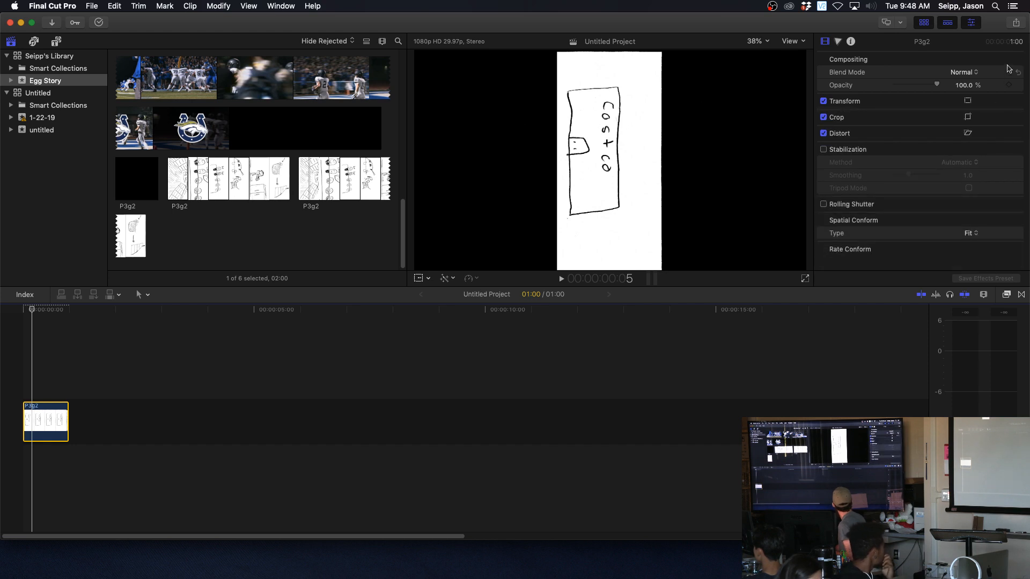
click(1004, 59)
click(1003, 59)
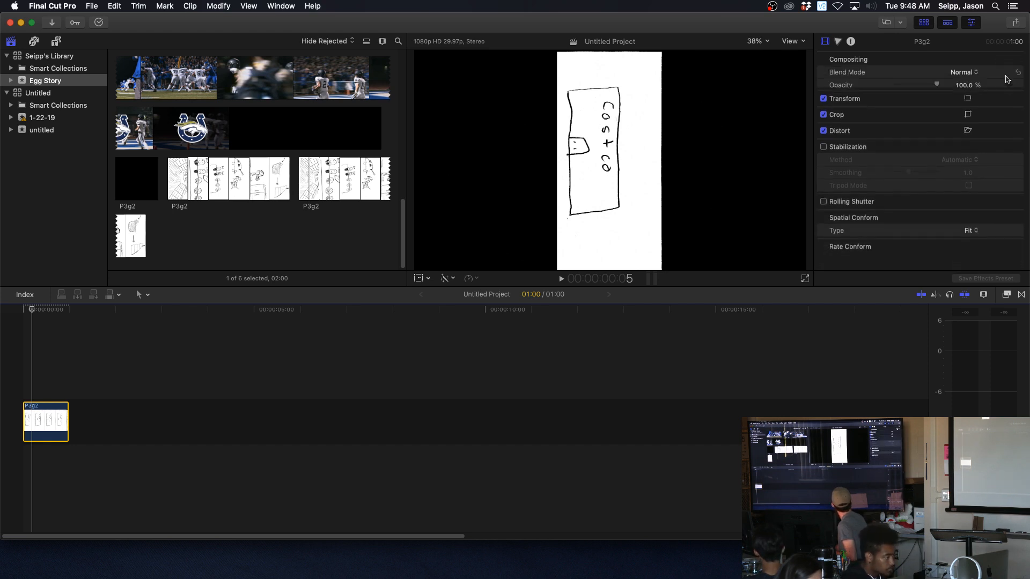
click(1007, 101)
click(1004, 101)
click(1004, 101)
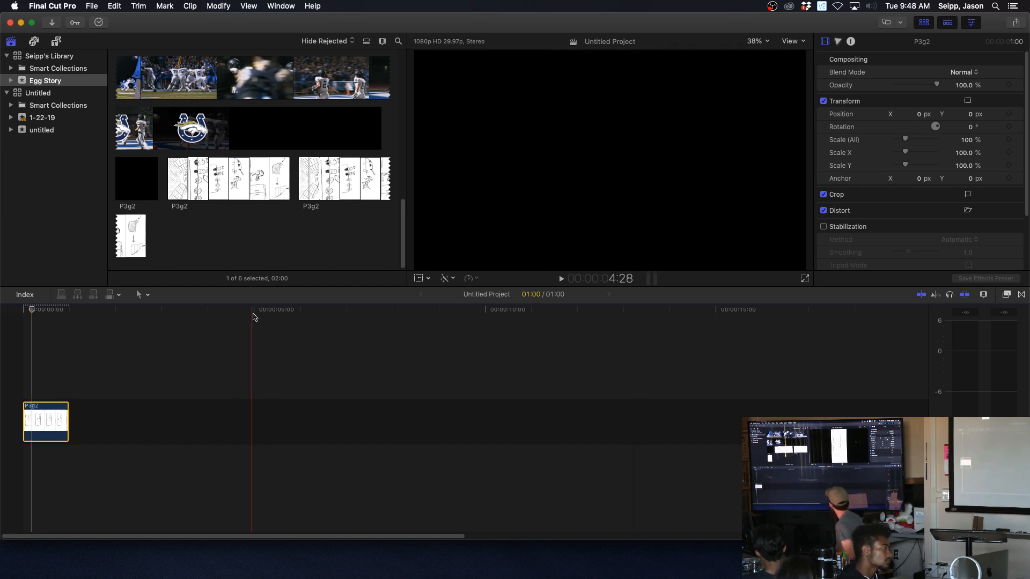
- Set the selected P3g2 clip's rotation to 90° so the Costco drawing is upright
drag(32, 311, 41, 311)
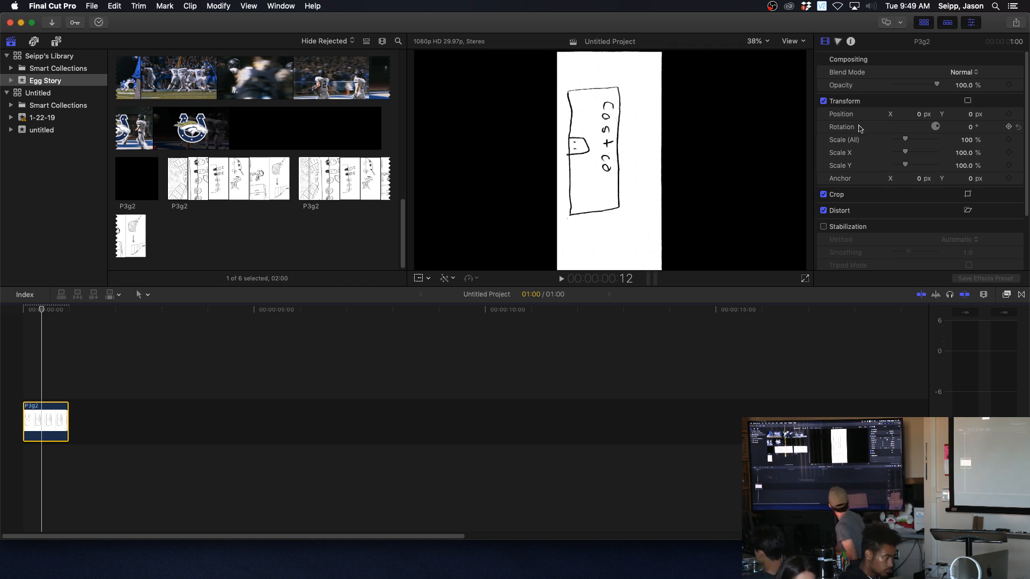
click(971, 128)
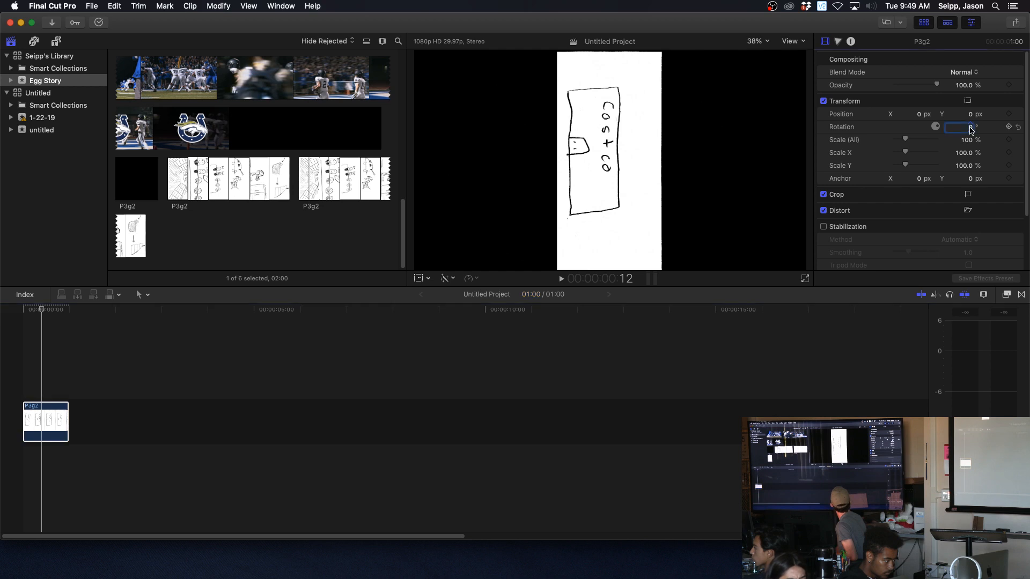
text(9)
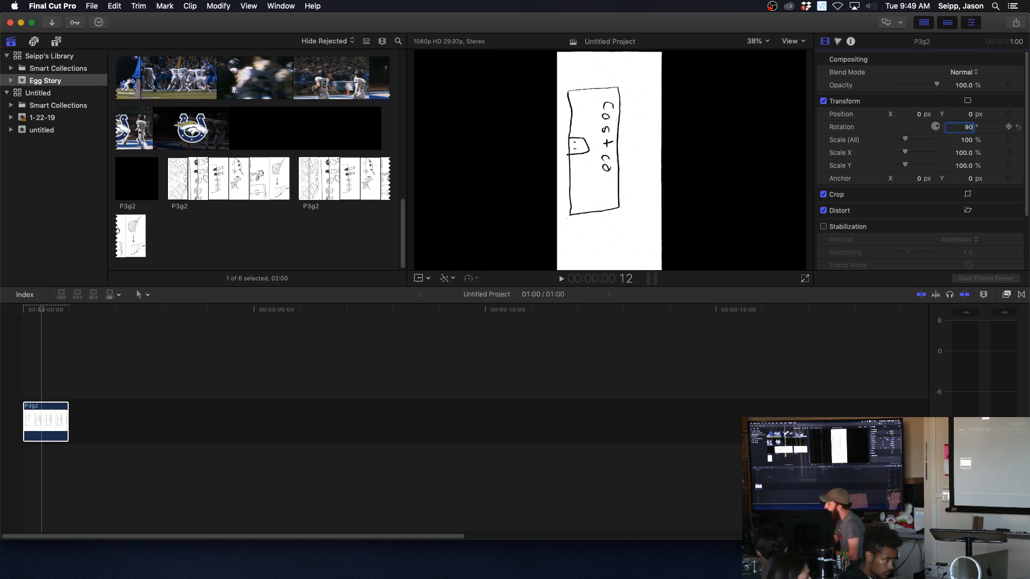
text(0)
key(Return)
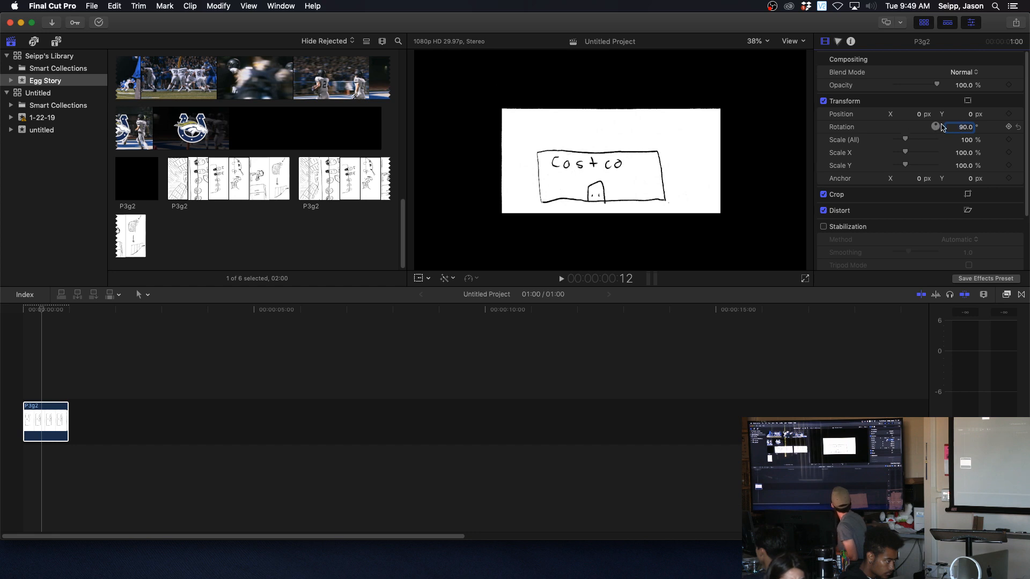
drag(940, 128, 959, 129)
text(90)
key(Return)
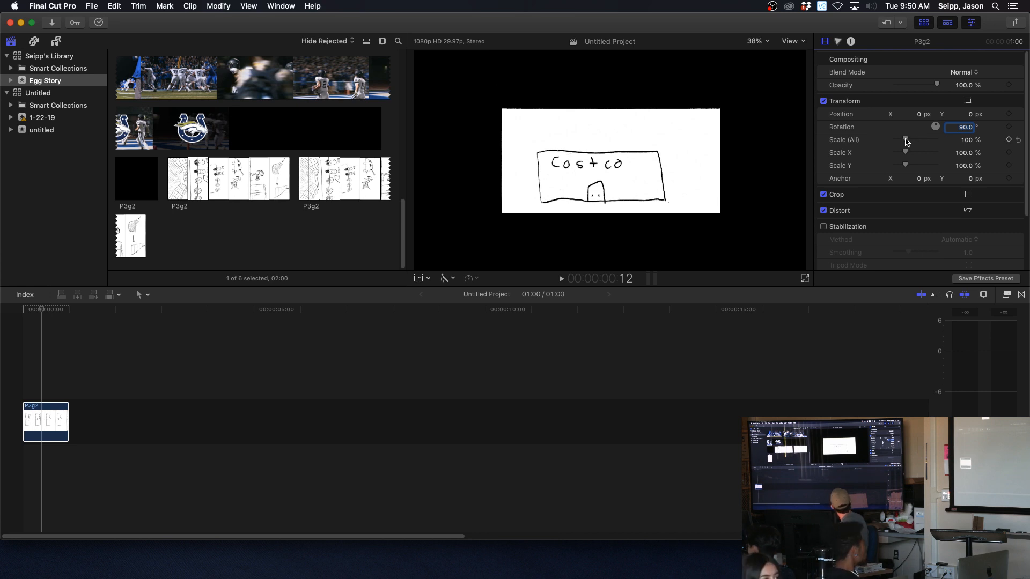
- Scale the P3g2 clip uniformly to 175% so that the drawing nearly fills the frame
drag(906, 140, 915, 141)
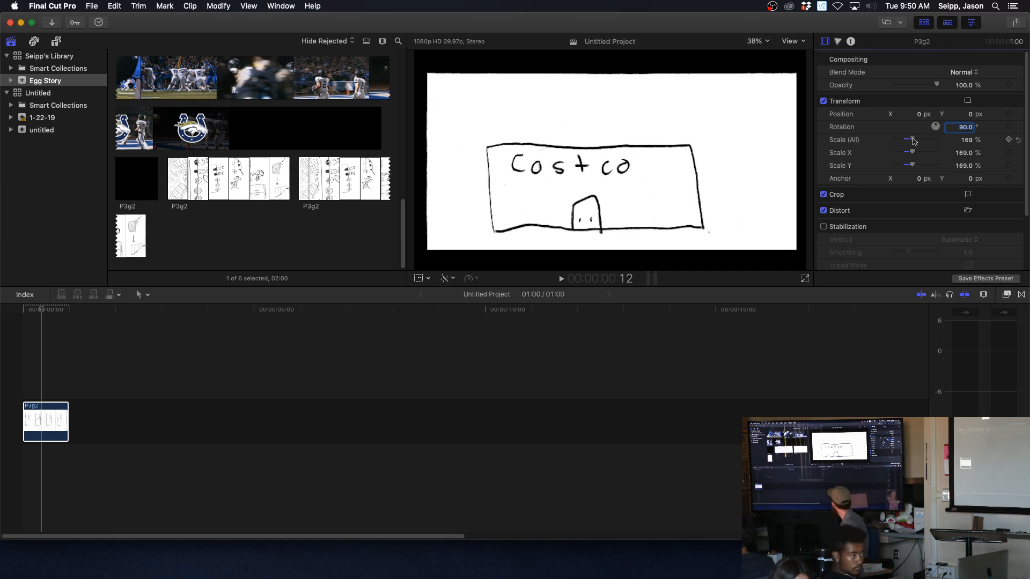
drag(914, 141, 914, 141)
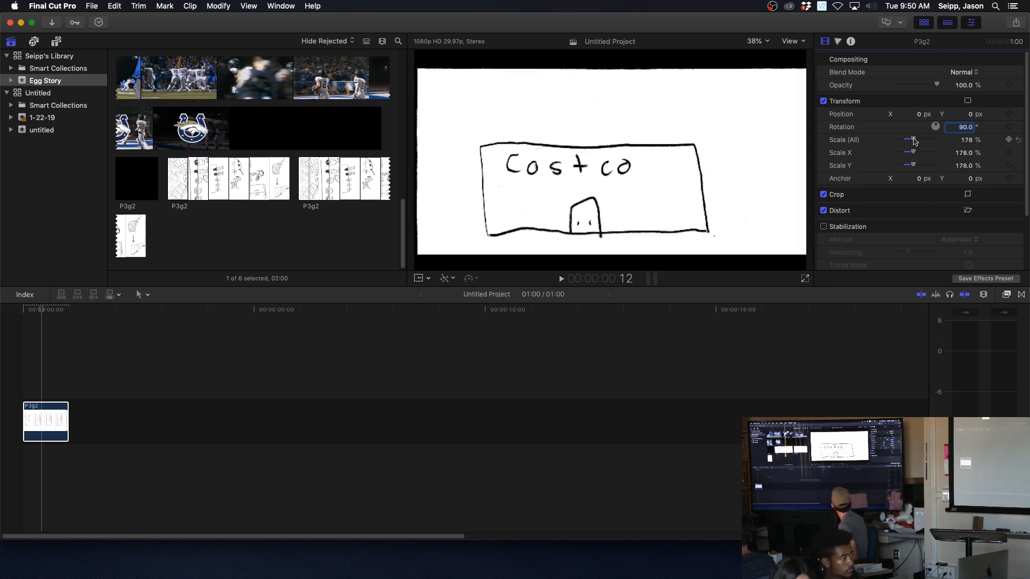
click(969, 141)
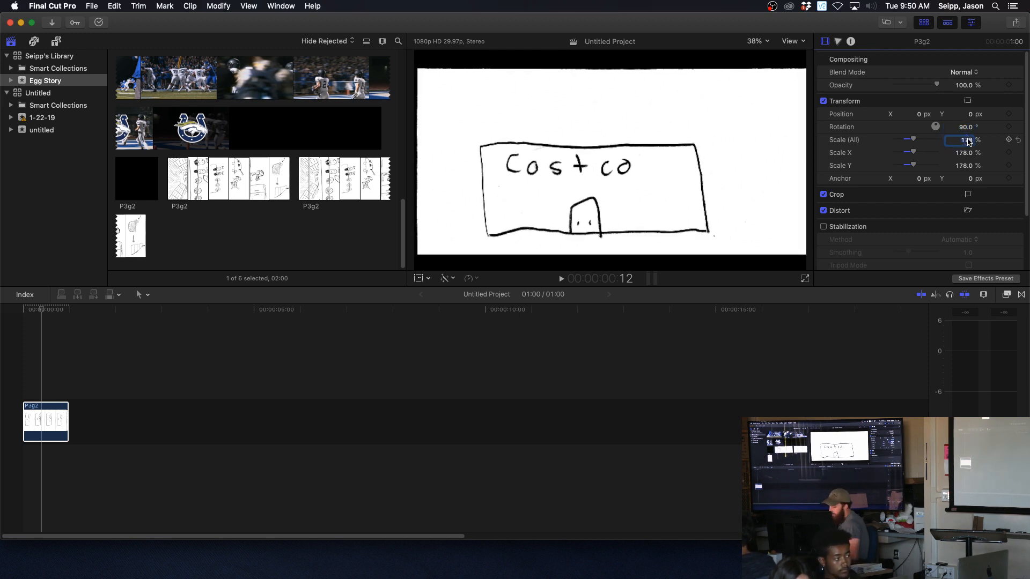
text(175)
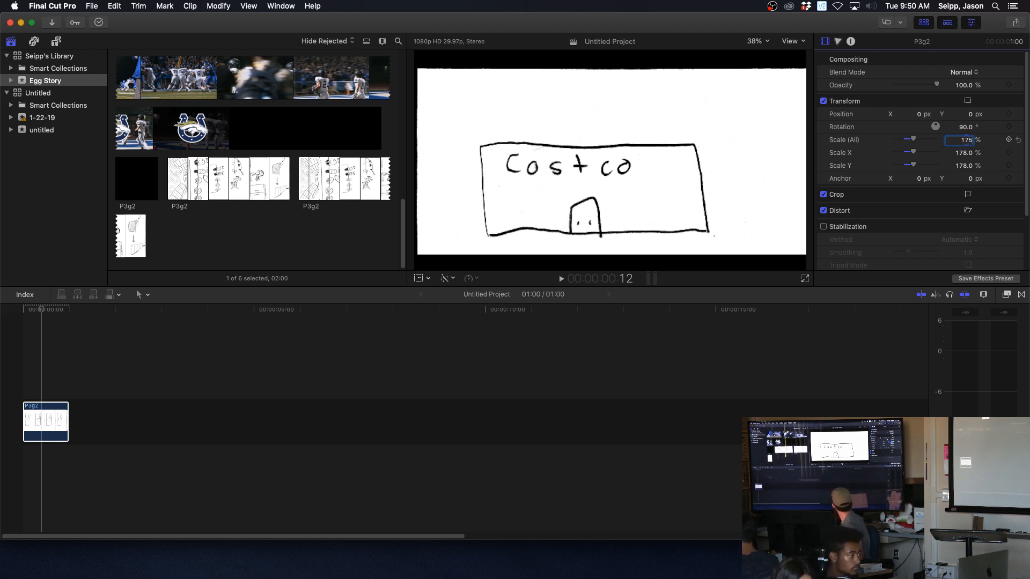
key(Return)
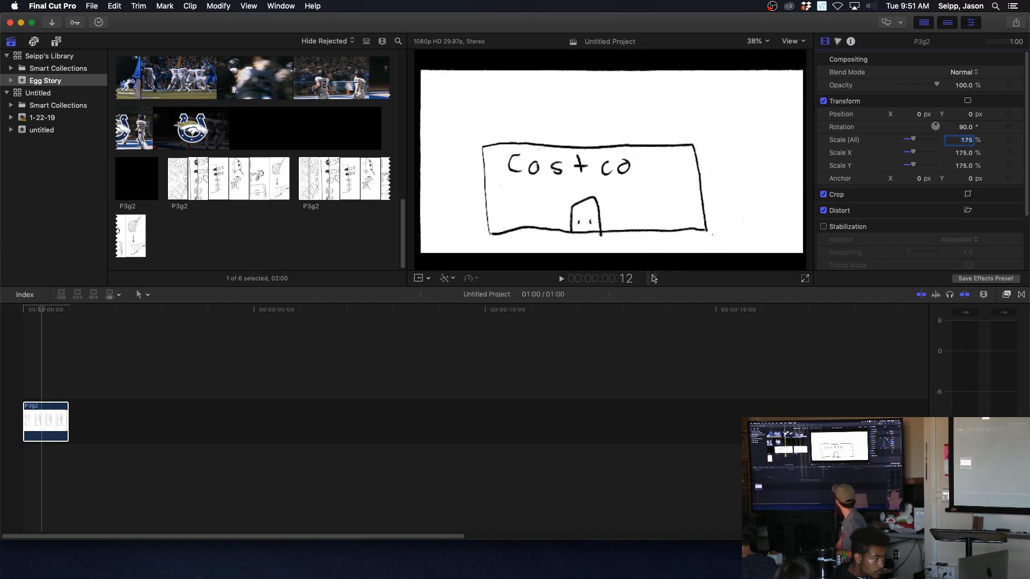
- Add a freeze frame at frame 29, the last frame of the P3g2 clip
click(311, 360)
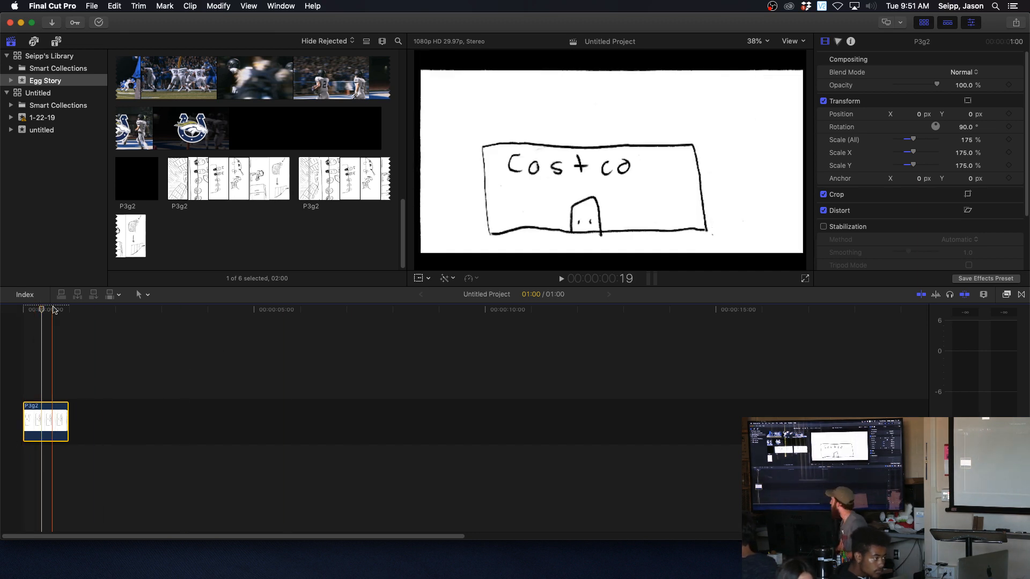
drag(40, 311, 69, 318)
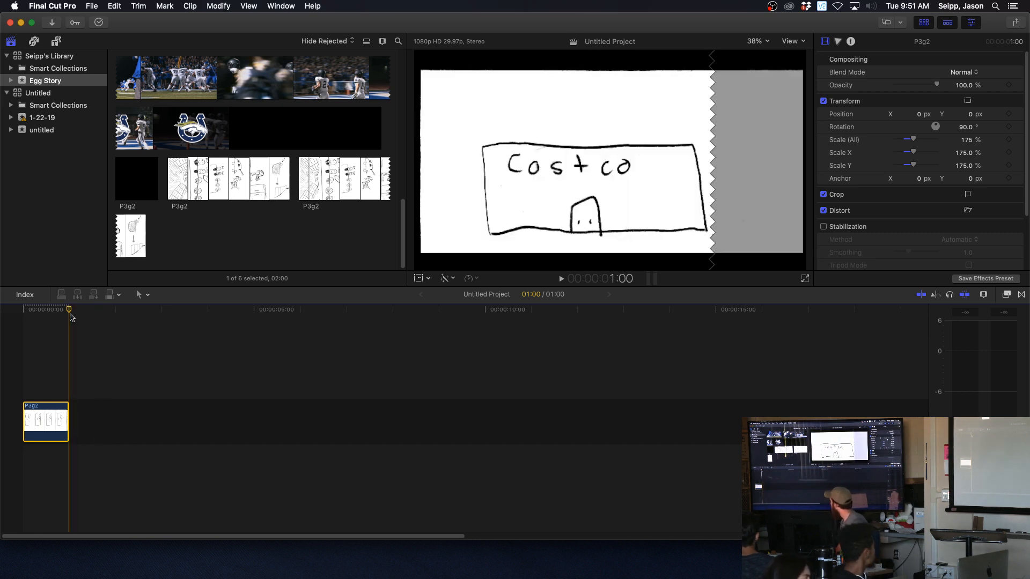
mouse_move(66, 314)
mouse_down()
mouse_move(87, 314)
mouse_move(59, 315)
mouse_move(69, 313)
mouse_up()
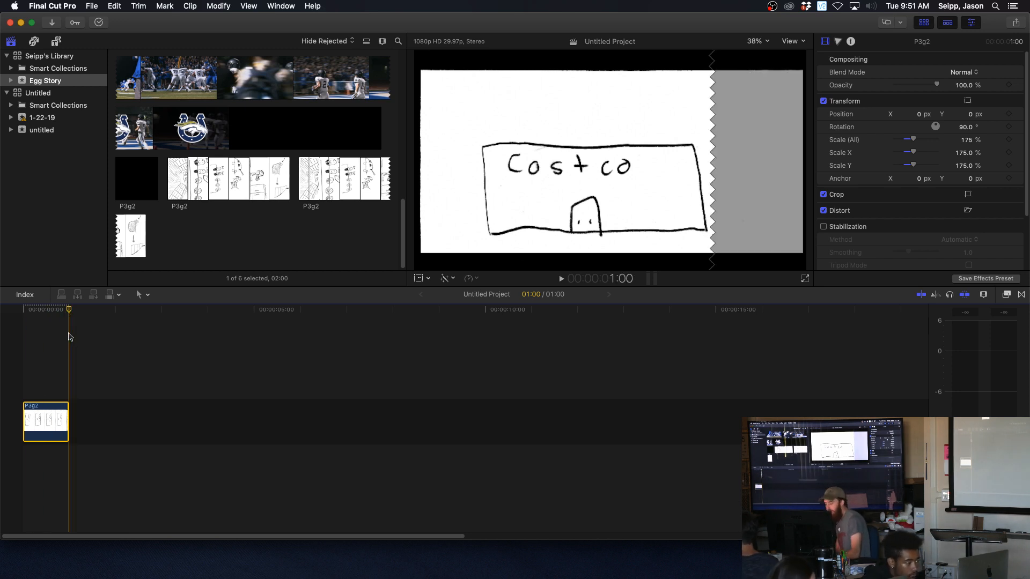
key(Left)
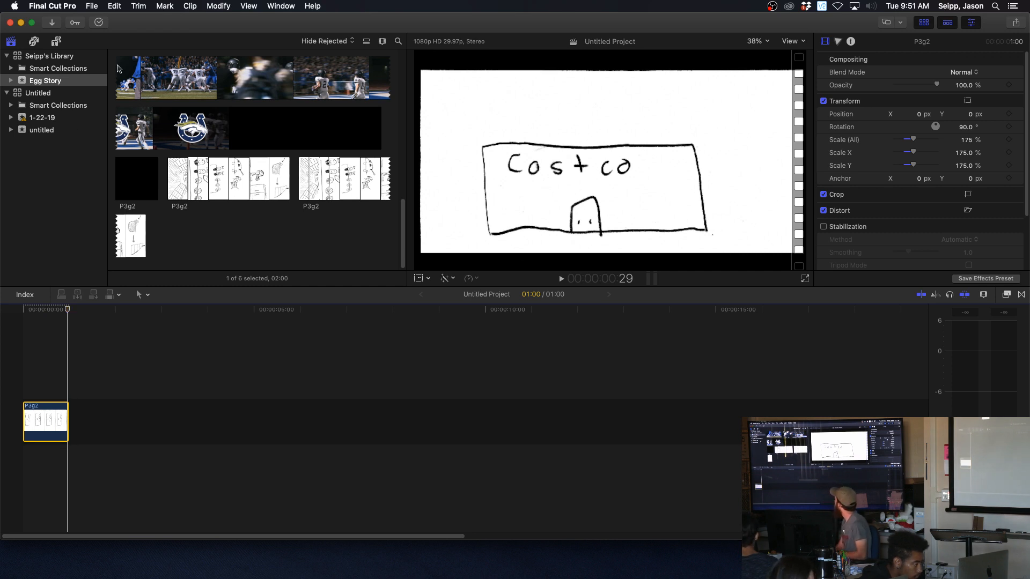
click(117, 6)
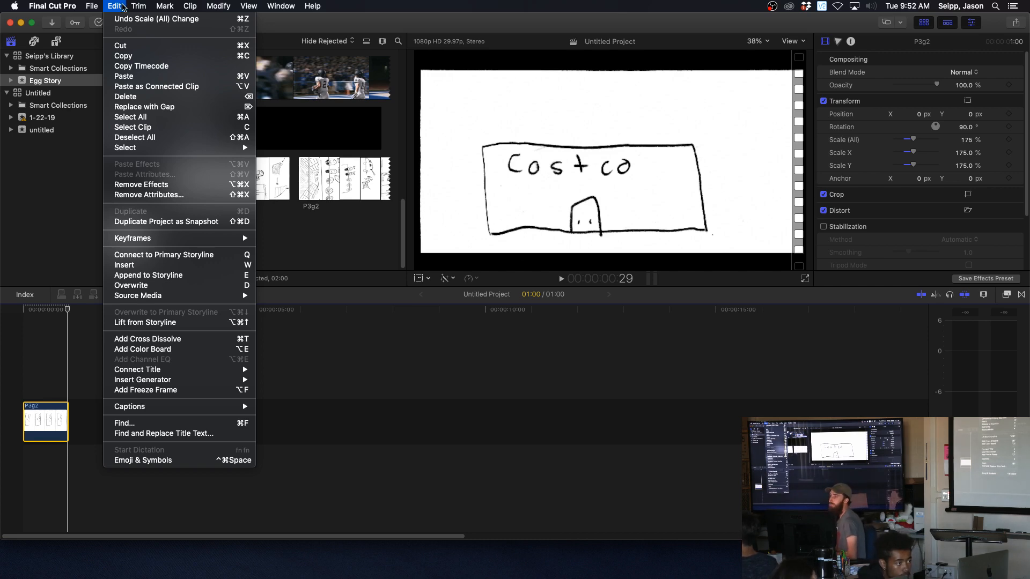
mouse_move(187, 6)
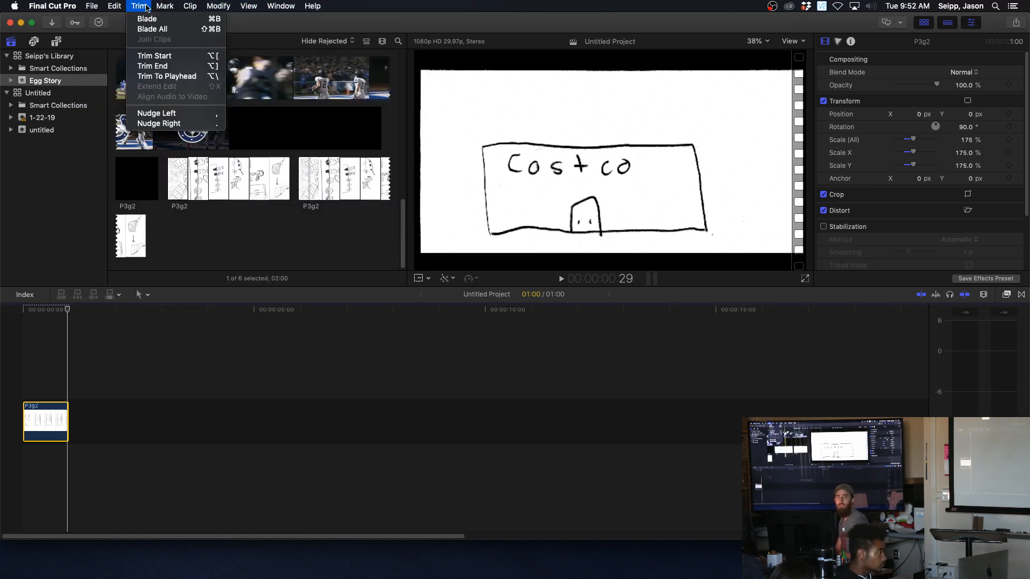
mouse_move(103, 6)
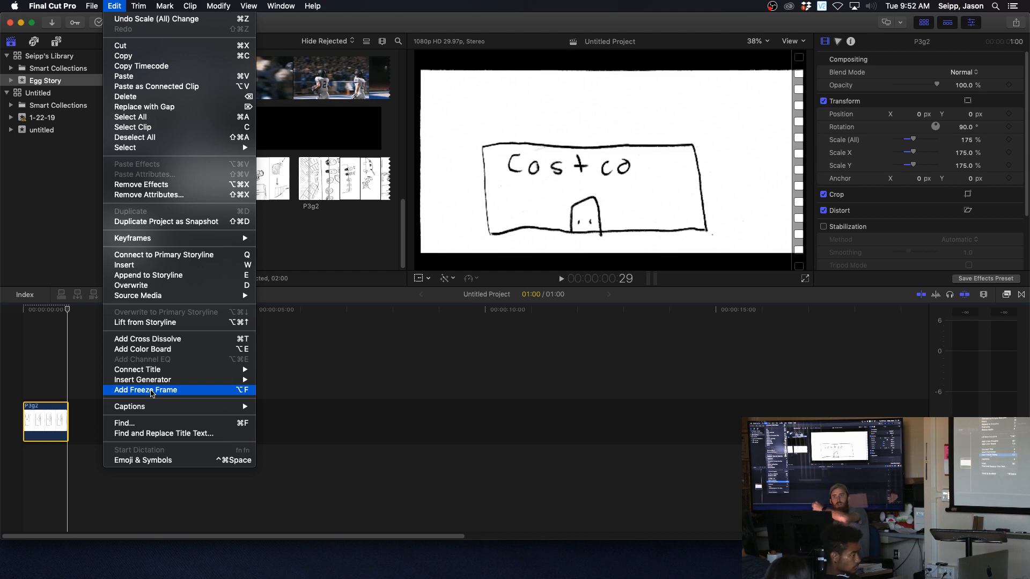
click(151, 391)
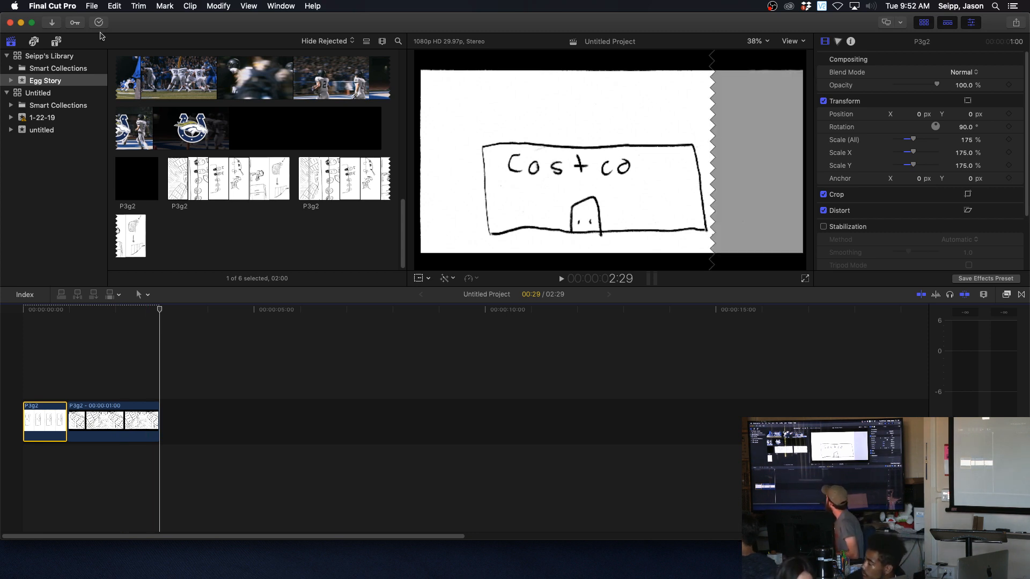
- Inspect the original P3g2 clip and the freeze frame after it, moving the playhead to 1:29
click(121, 5)
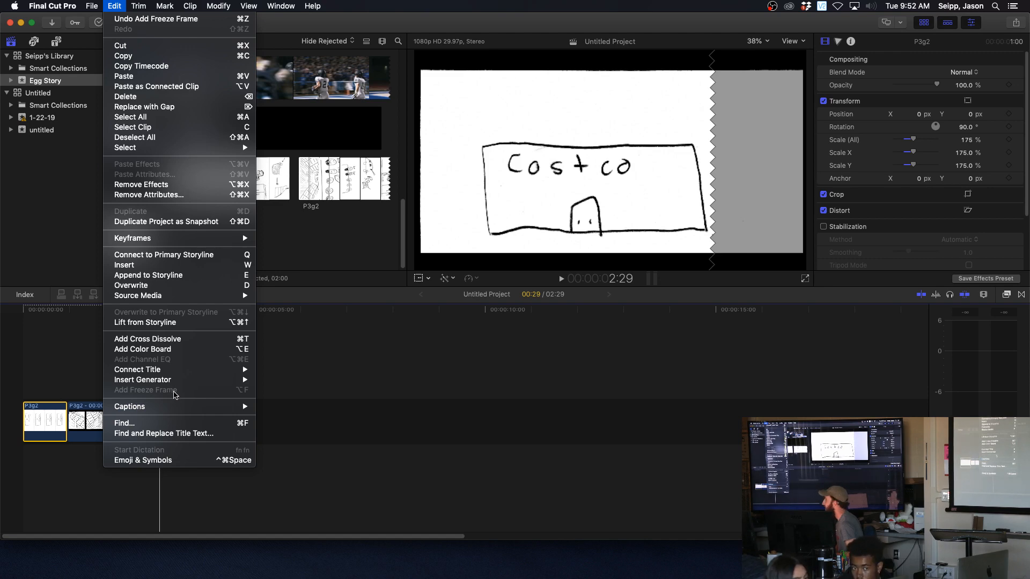
click(114, 6)
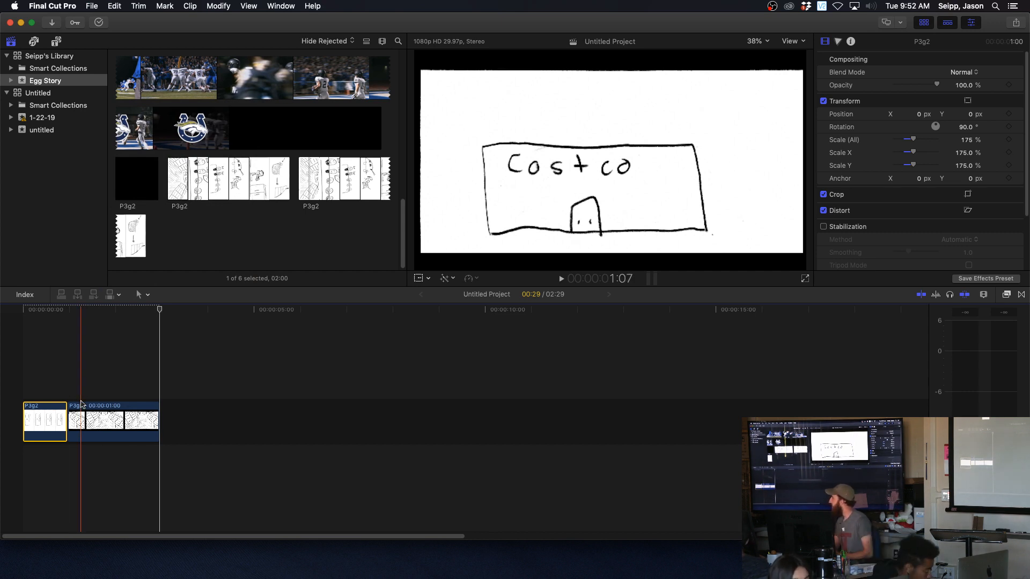
click(81, 405)
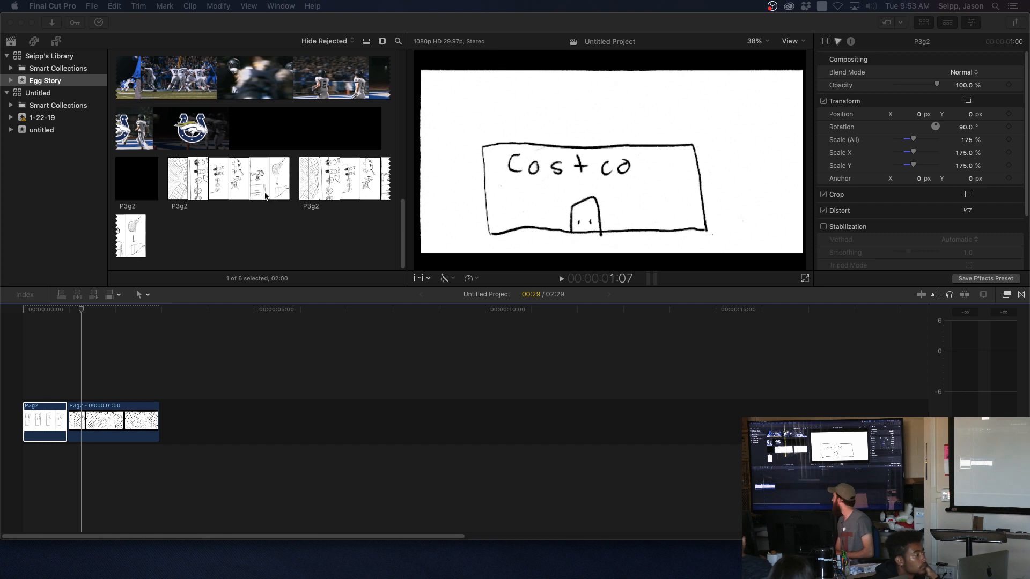
click(51, 415)
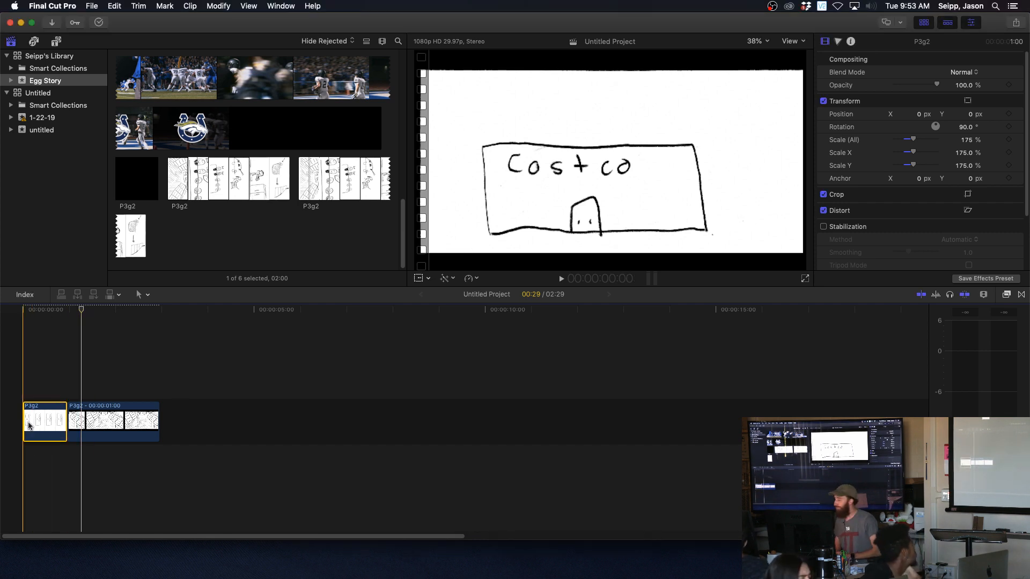
drag(80, 310, 114, 325)
- Extend the end of the freeze frame so that it lasts 2:09
drag(159, 427, 209, 414)
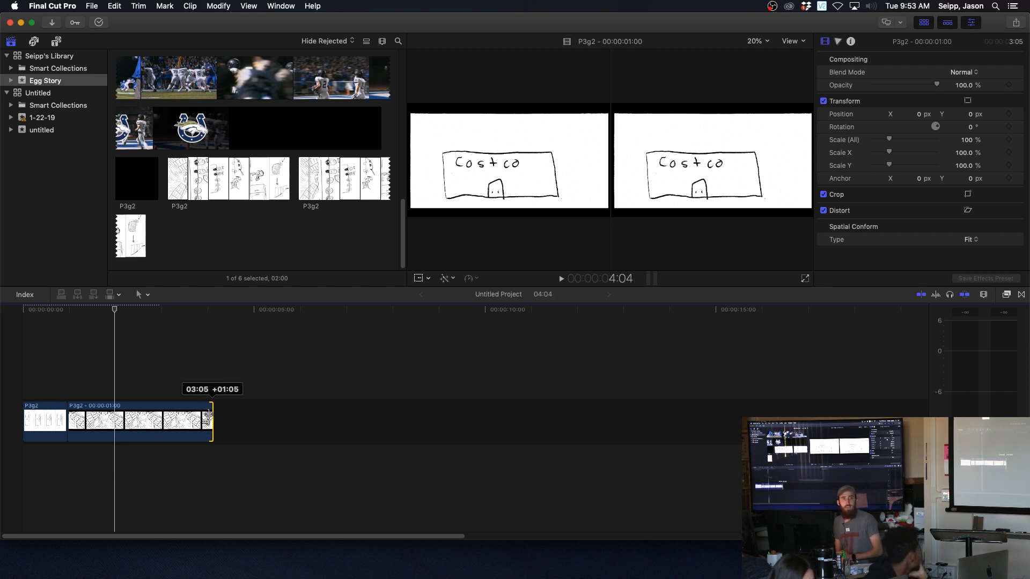
drag(210, 415, 173, 413)
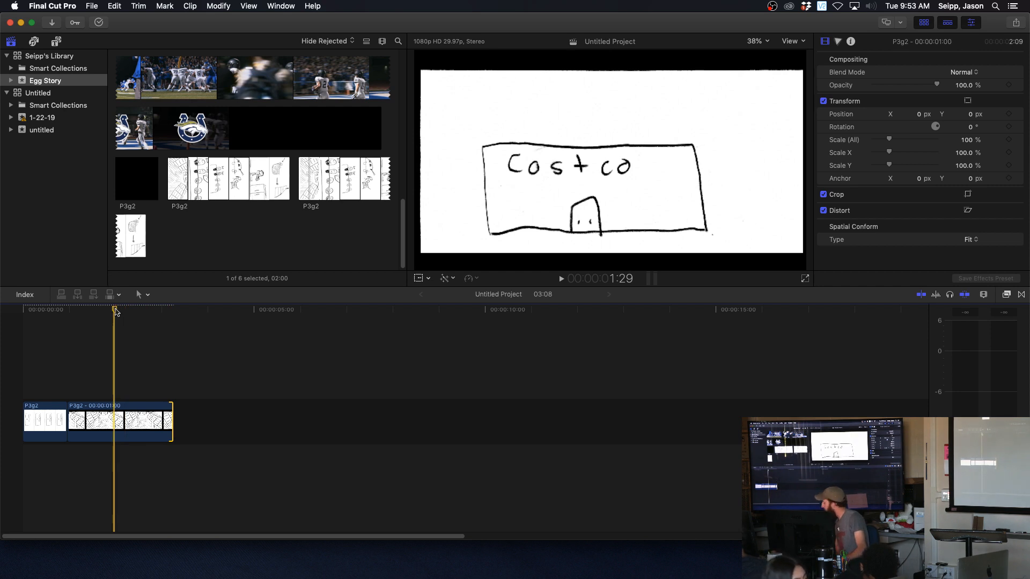
- Play the timeline from the beginning to review the P3g2 clip with its freeze frame
drag(116, 312, 22, 311)
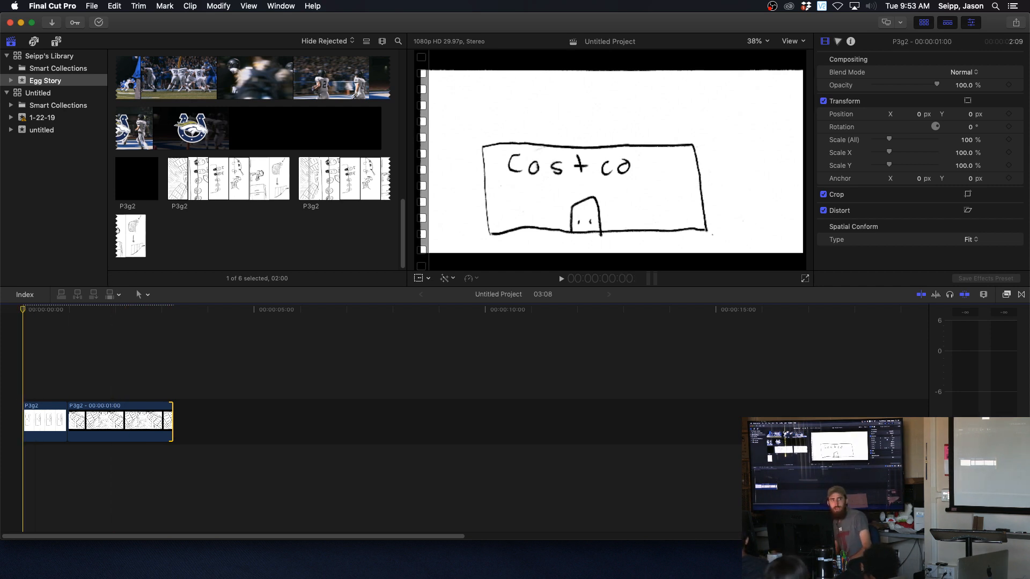
key(space)
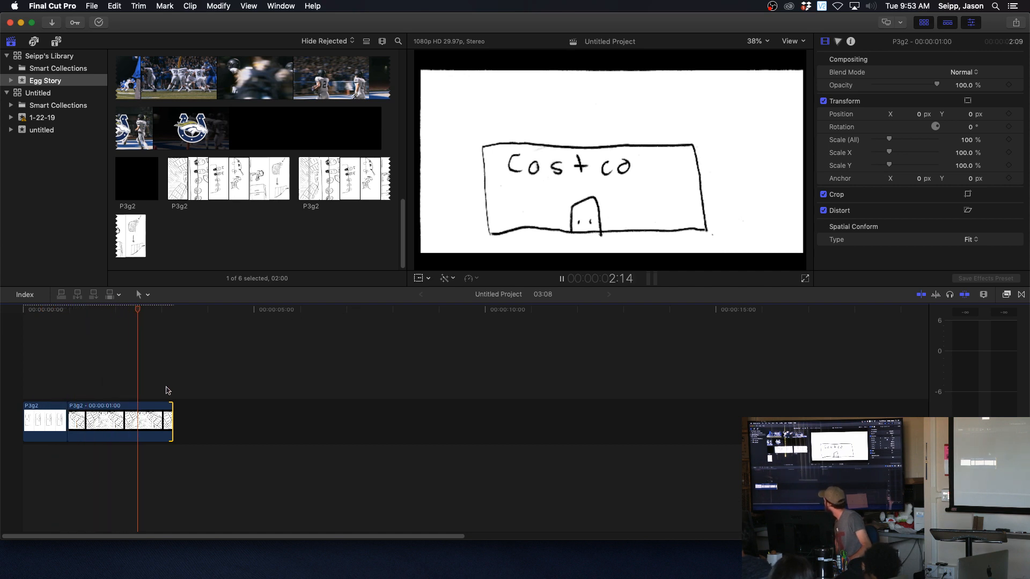
key(space)
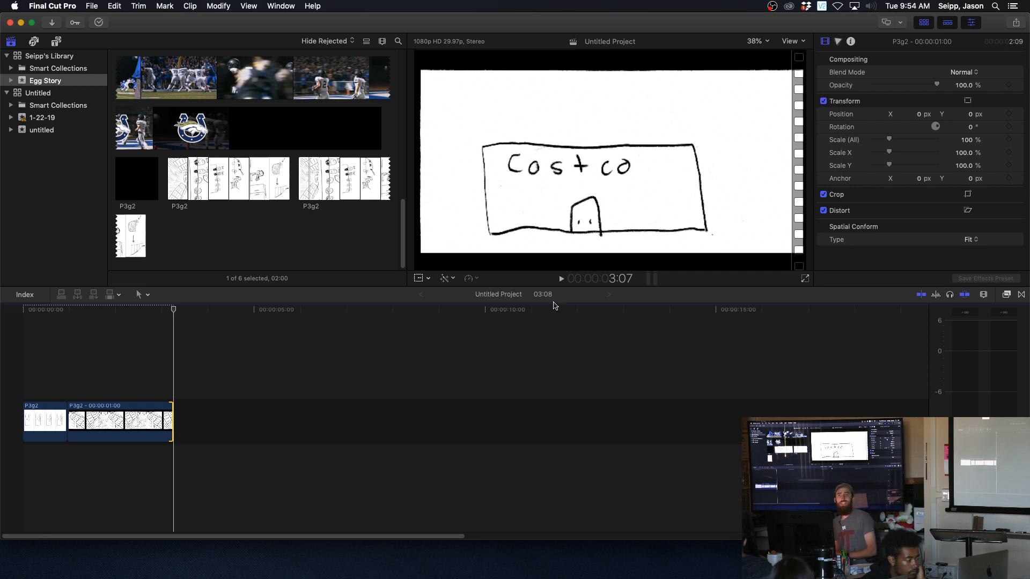
- Set a new range start in the browser's P3g2 clip for a 1:00 selection, and add that selection at the end of the timeline
click(306, 178)
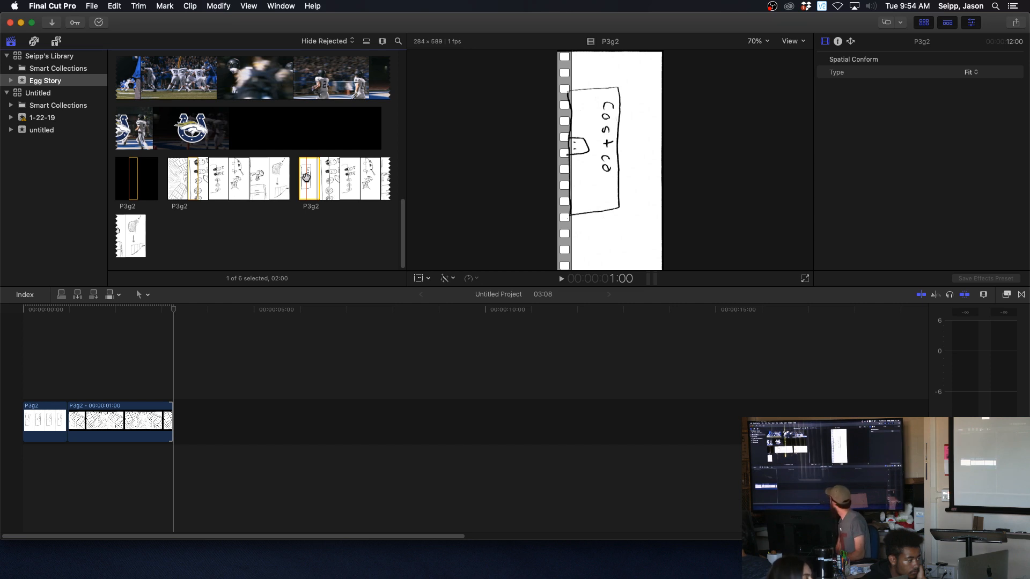
key(i)
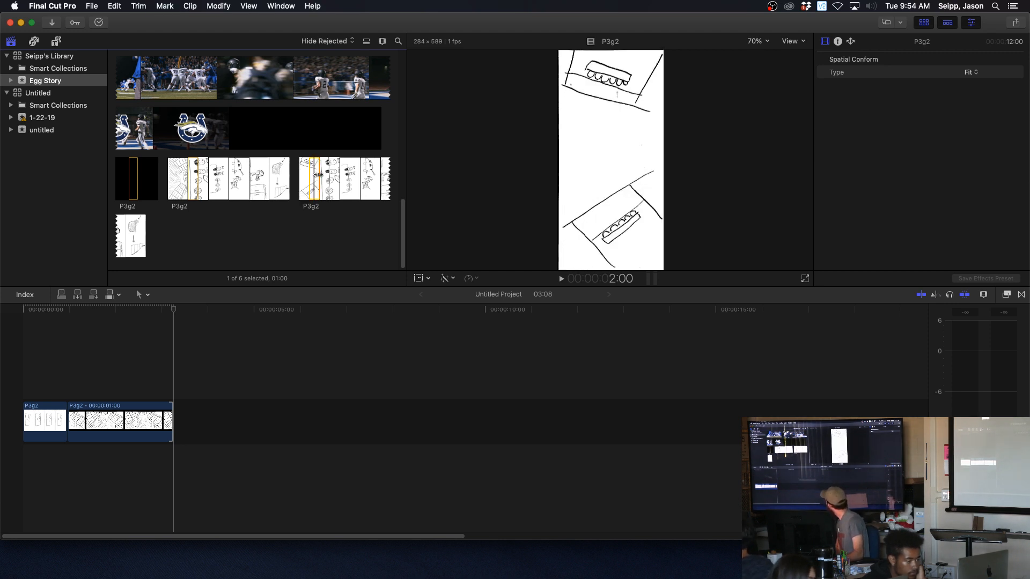
drag(312, 169, 192, 393)
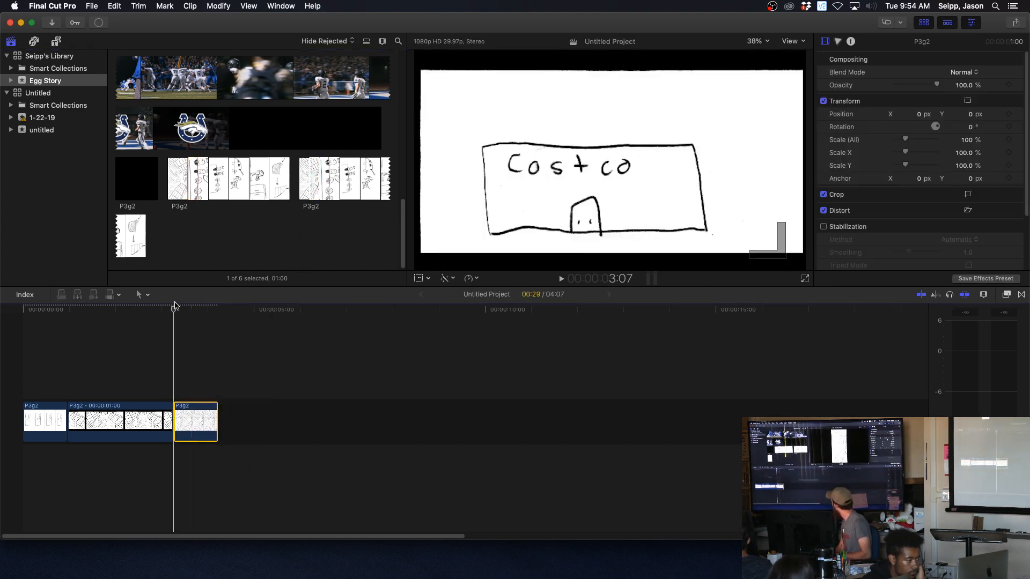
- Rotate the last P3g2 clip in the timeline by 90° and scale it to 175%
mouse_move(174, 310)
mouse_down()
mouse_move(218, 311)
mouse_move(169, 315)
mouse_up()
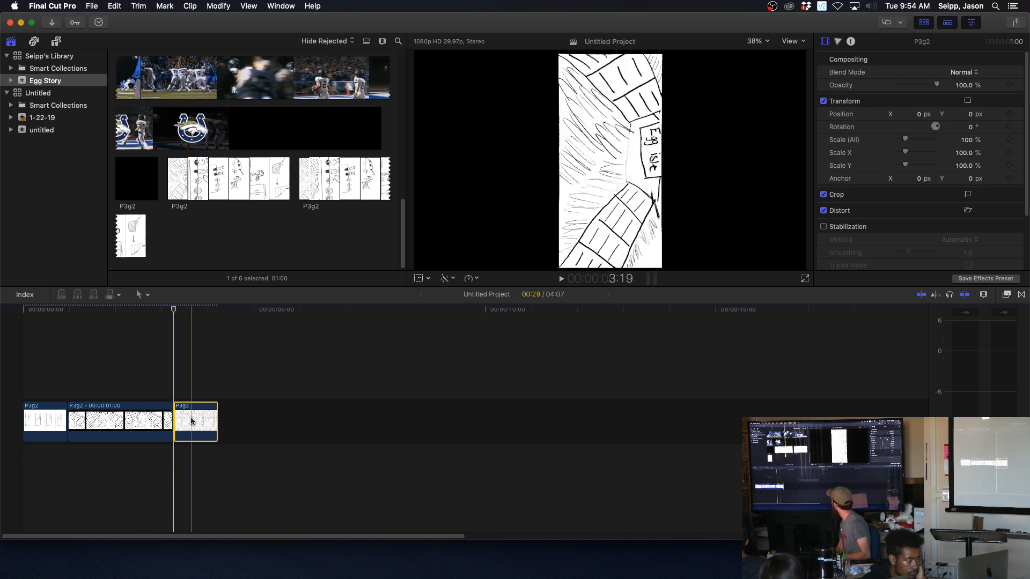
click(969, 127)
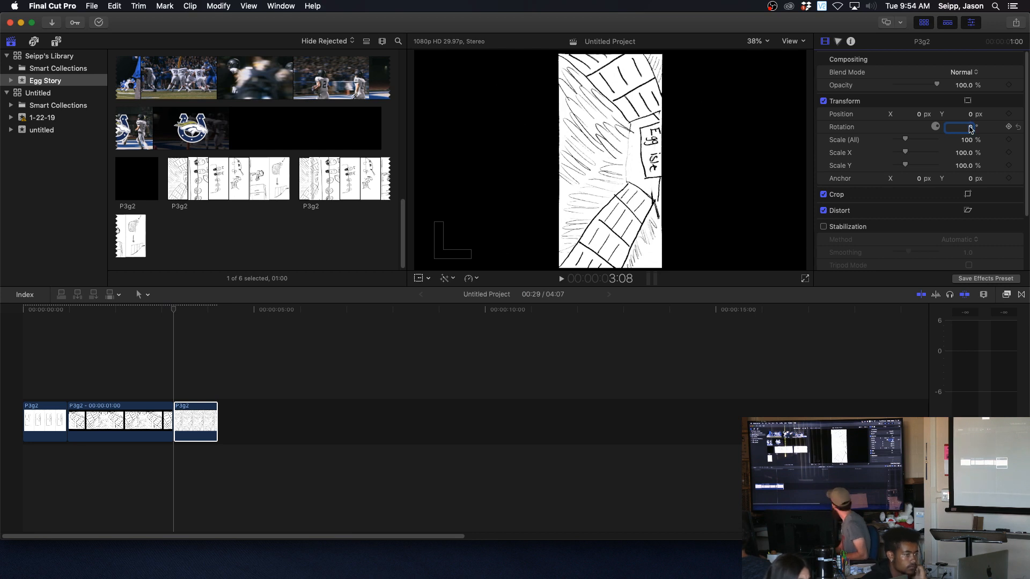
text(90)
key(Return)
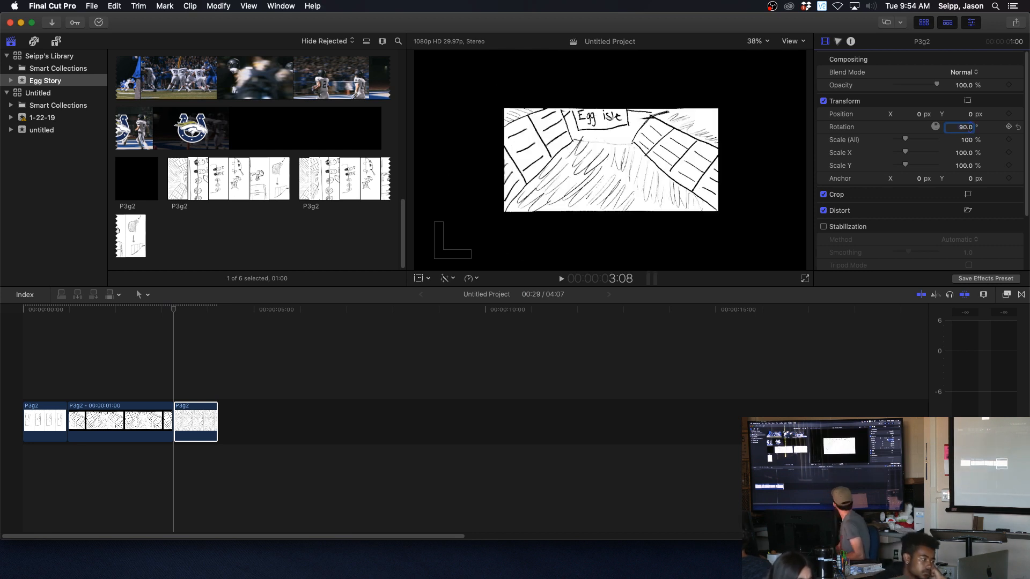
click(965, 140)
text(175)
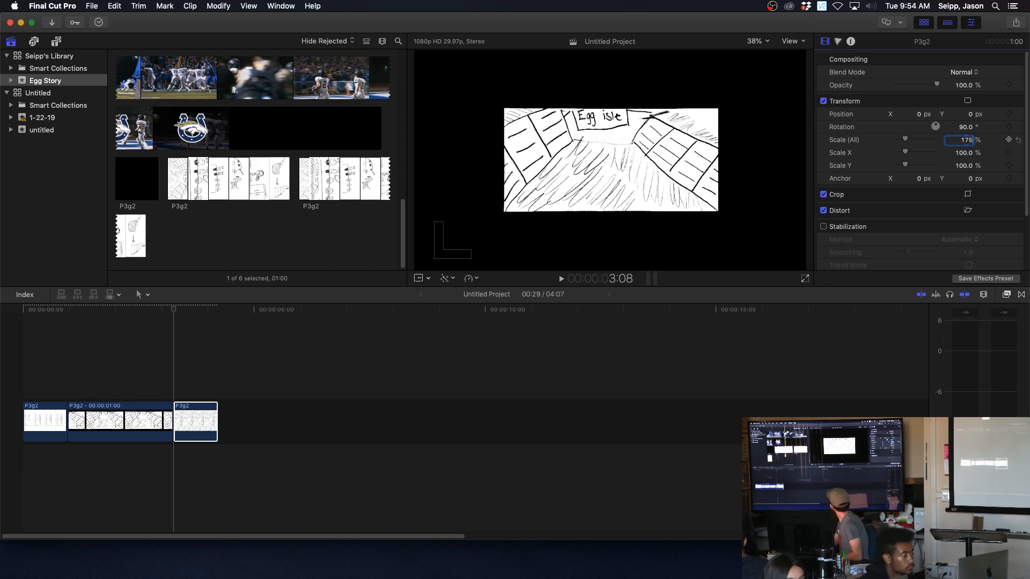
key(Return)
- Add a freeze frame at the end of the last P3g2 clip and extend it to 2:10
drag(173, 310, 211, 316)
key(Right)
key(Right)
key(Right)
key(Right)
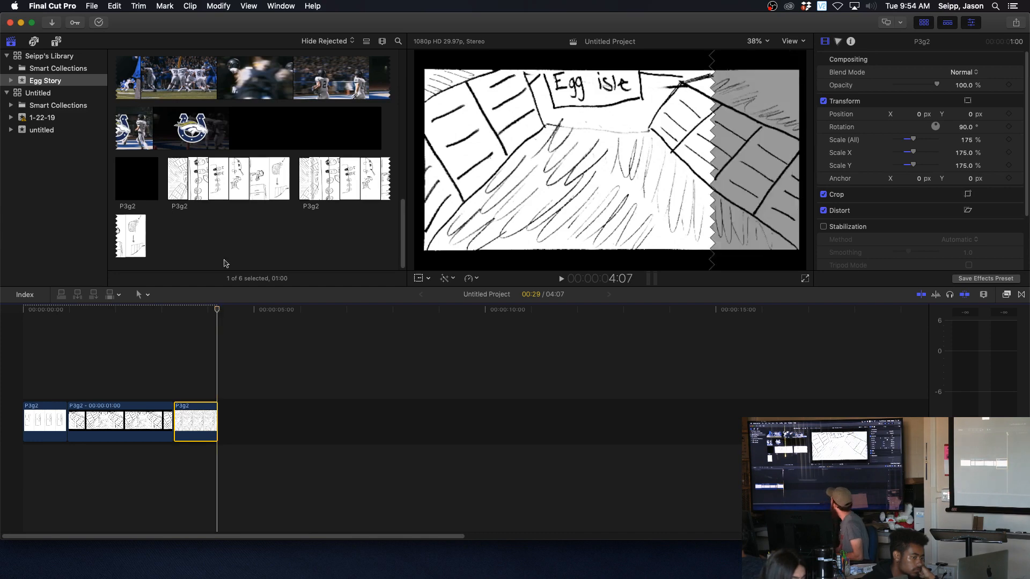
click(113, 6)
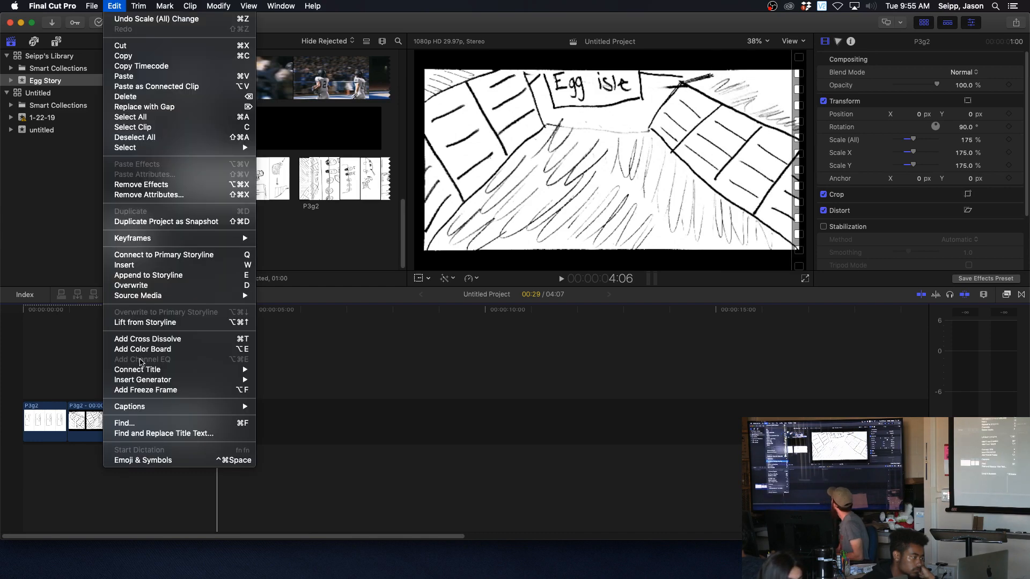
click(146, 390)
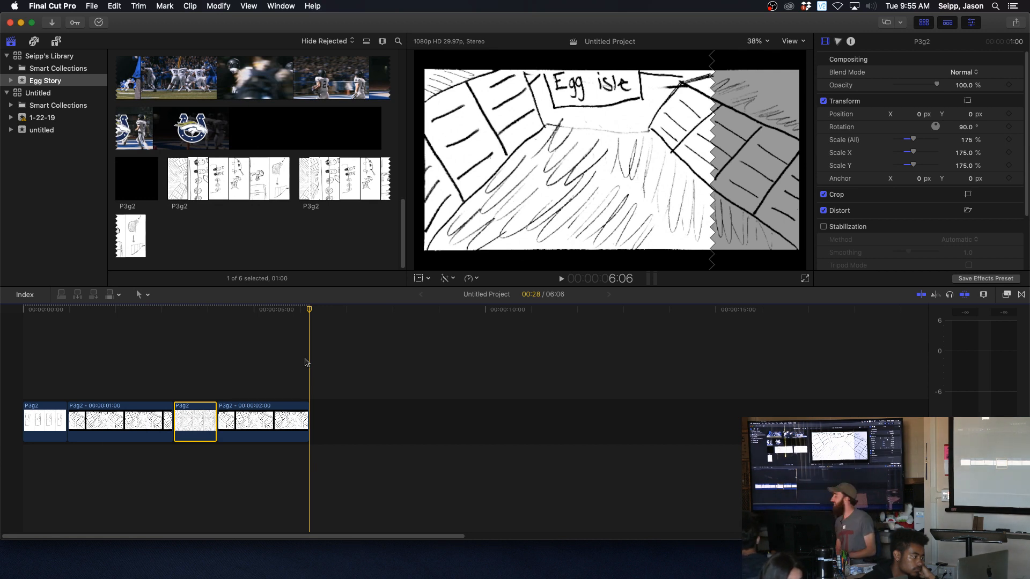
mouse_move(308, 408)
mouse_down()
mouse_move(375, 418)
mouse_move(250, 417)
mouse_move(326, 412)
mouse_move(275, 411)
mouse_move(314, 410)
mouse_move(290, 397)
mouse_move(323, 401)
mouse_up()
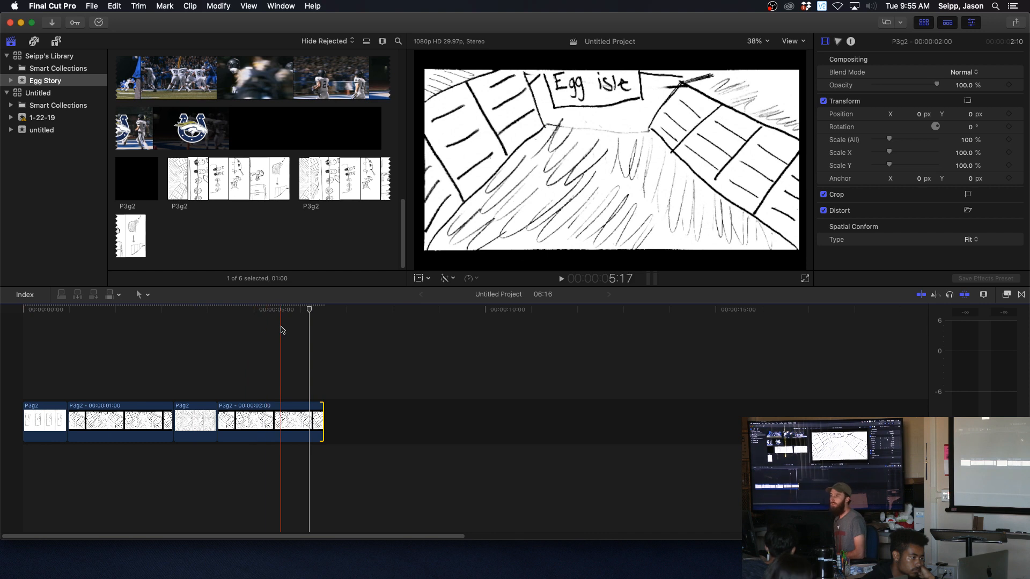
- Move the playhead to 3:08 at the start of the second P3g2 clip and open Record Voiceover, allowing microphone access
click(295, 315)
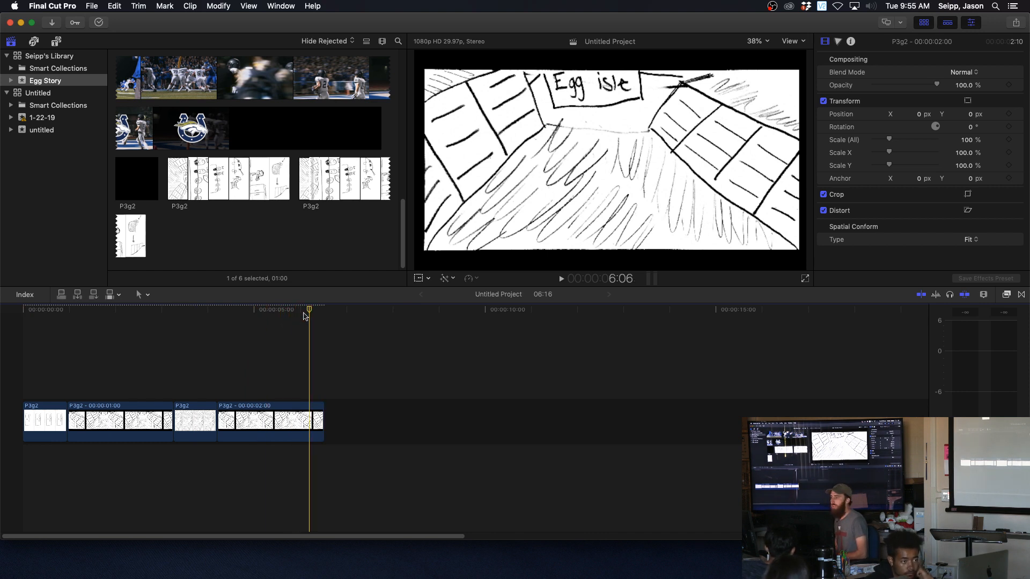
mouse_move(294, 315)
mouse_down()
mouse_move(250, 311)
mouse_move(316, 309)
mouse_move(38, 333)
mouse_move(94, 338)
mouse_move(73, 339)
mouse_up()
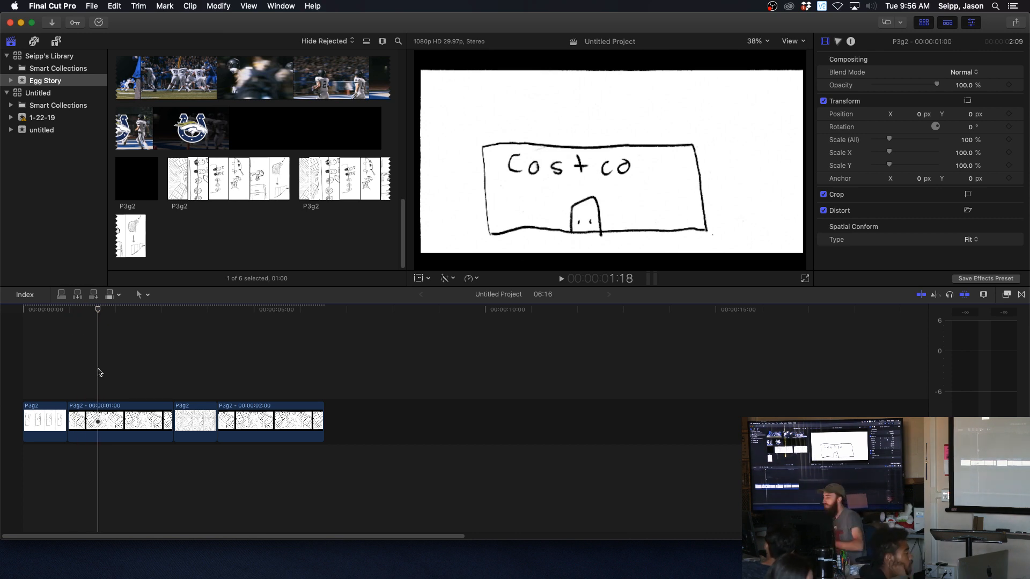
click(175, 352)
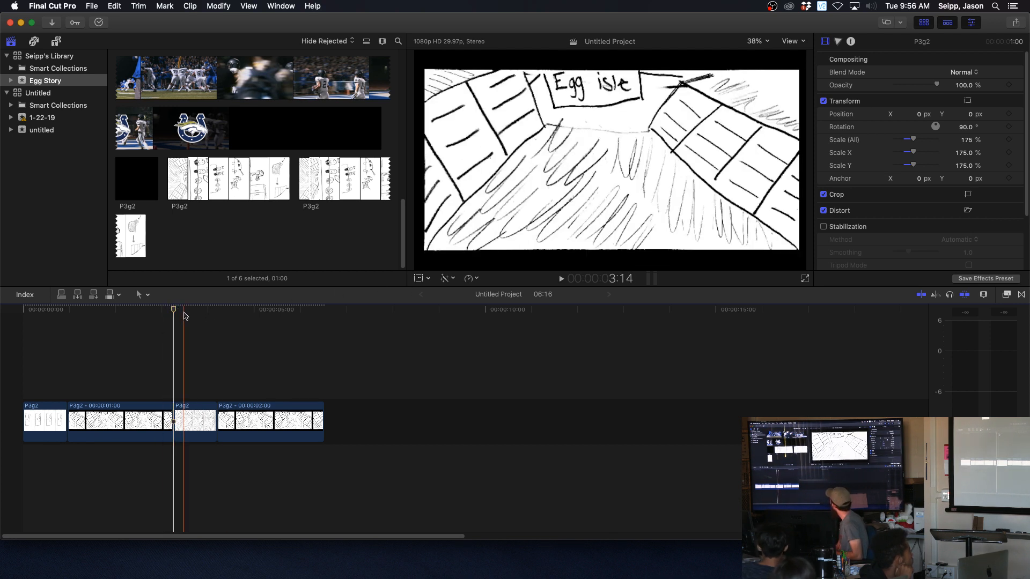
click(287, 8)
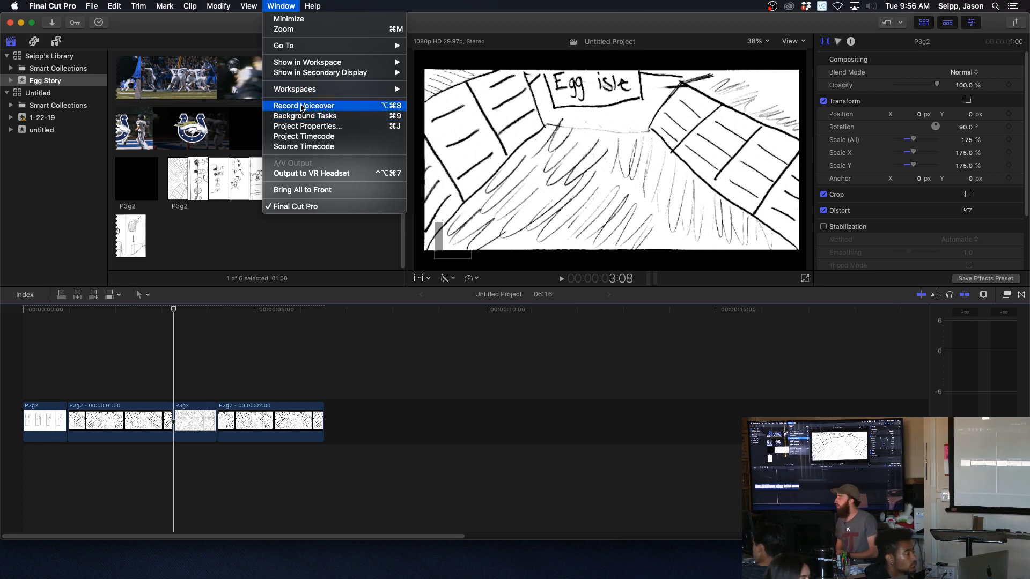
click(301, 107)
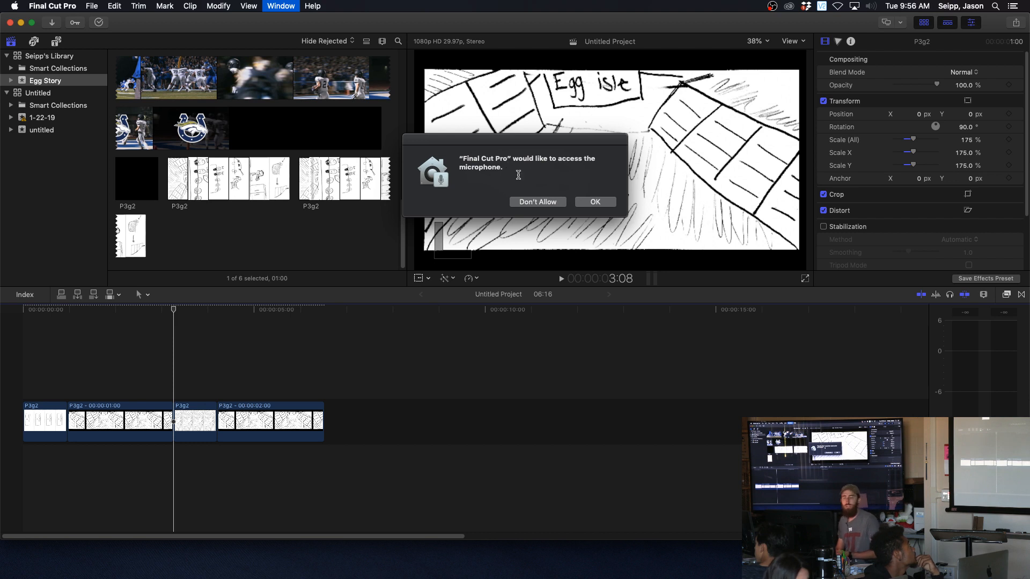
click(584, 203)
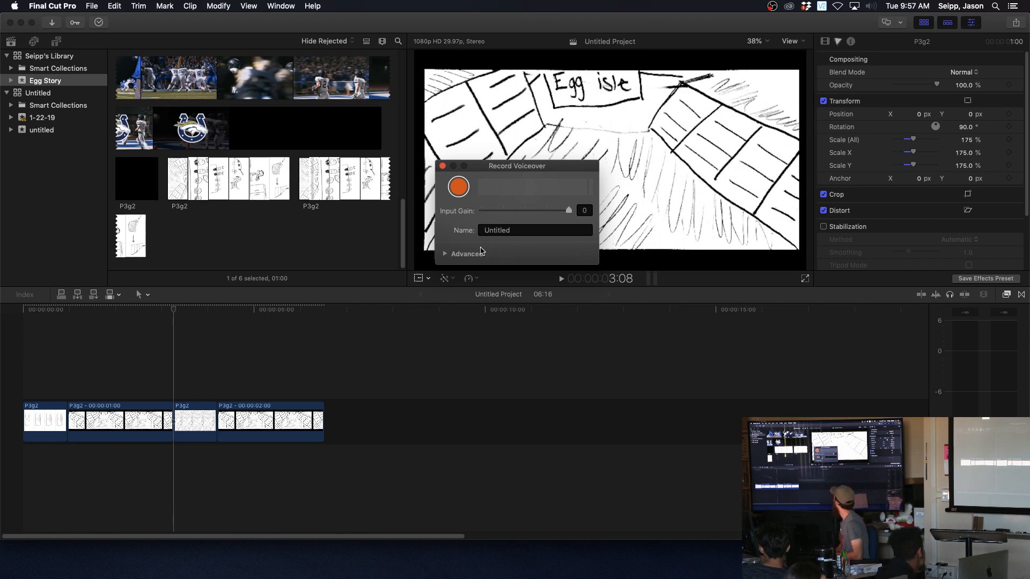
- Inspect the advanced voiceover settings, including the available audio input sources
click(447, 253)
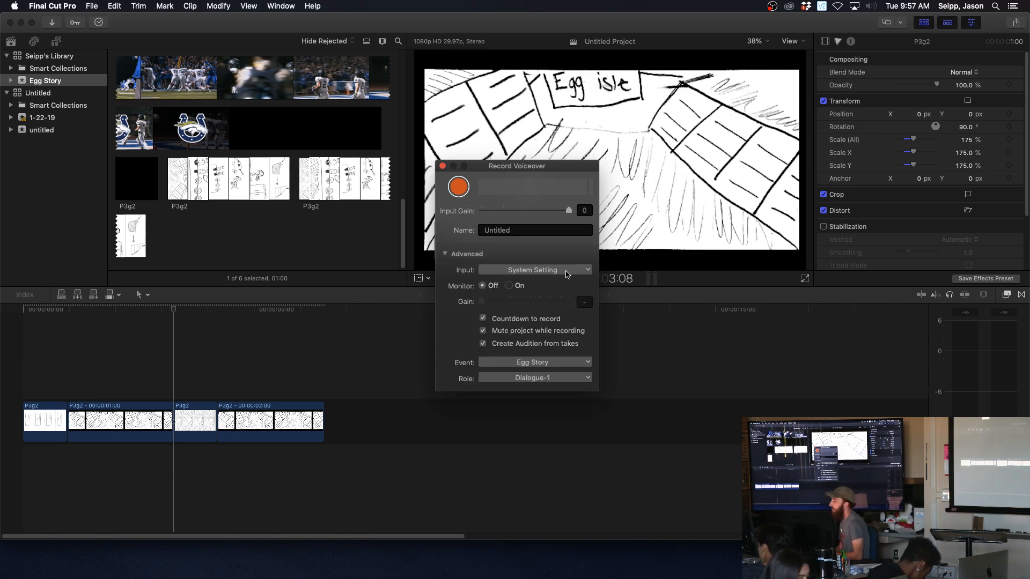
click(566, 272)
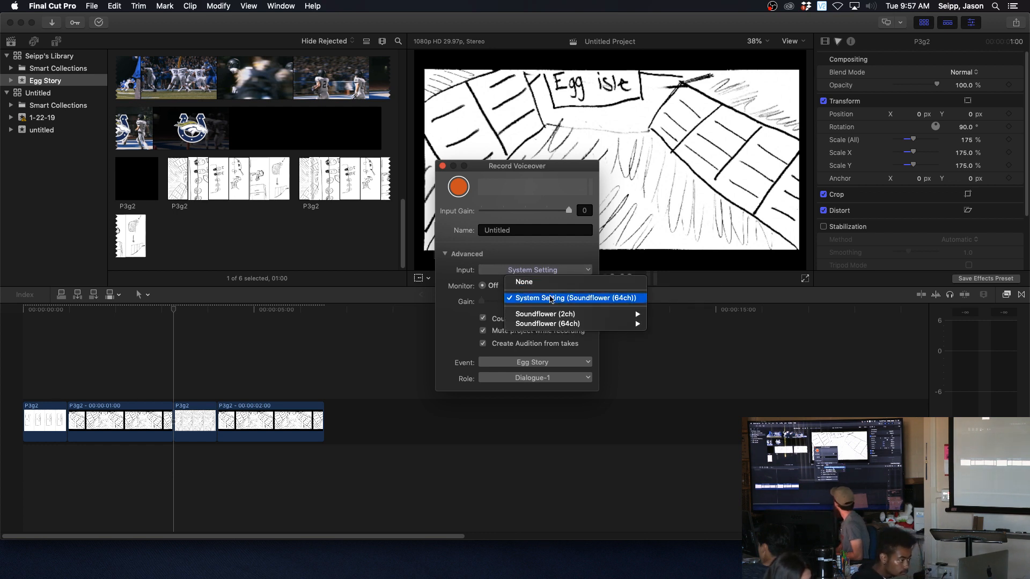
click(554, 261)
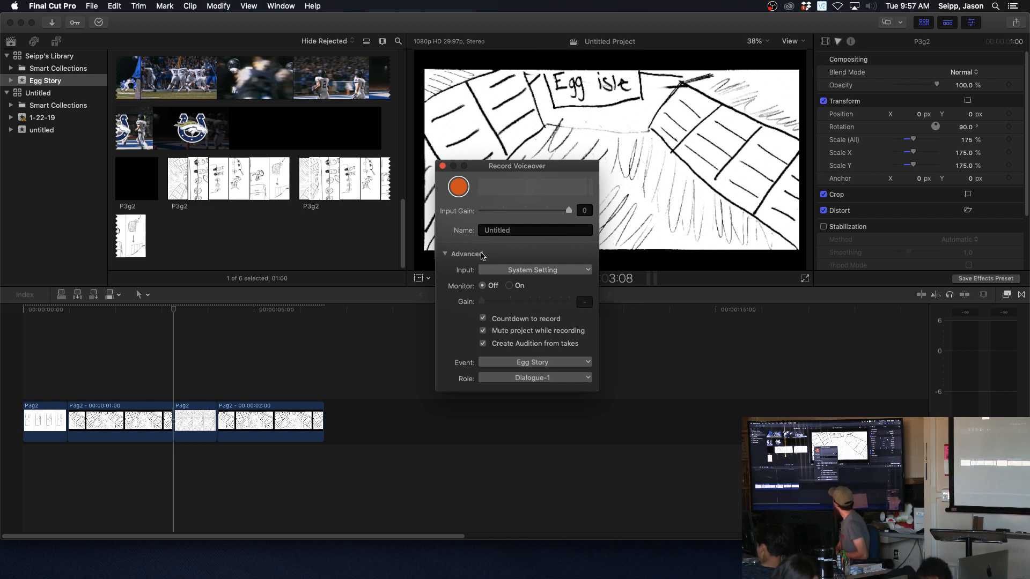
click(444, 255)
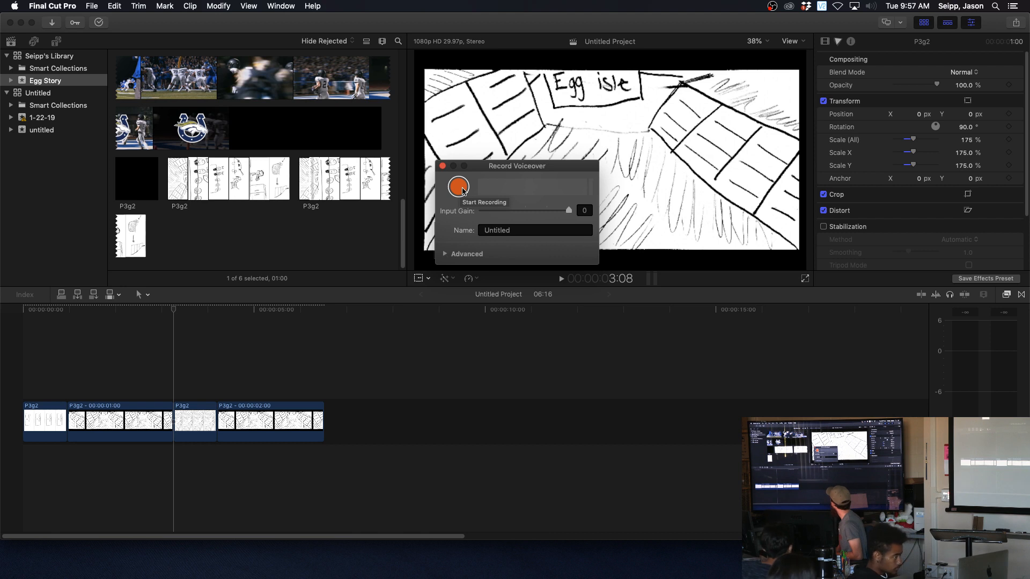
- Record a voiceover about 9 seconds long, starting at 3:08
click(463, 192)
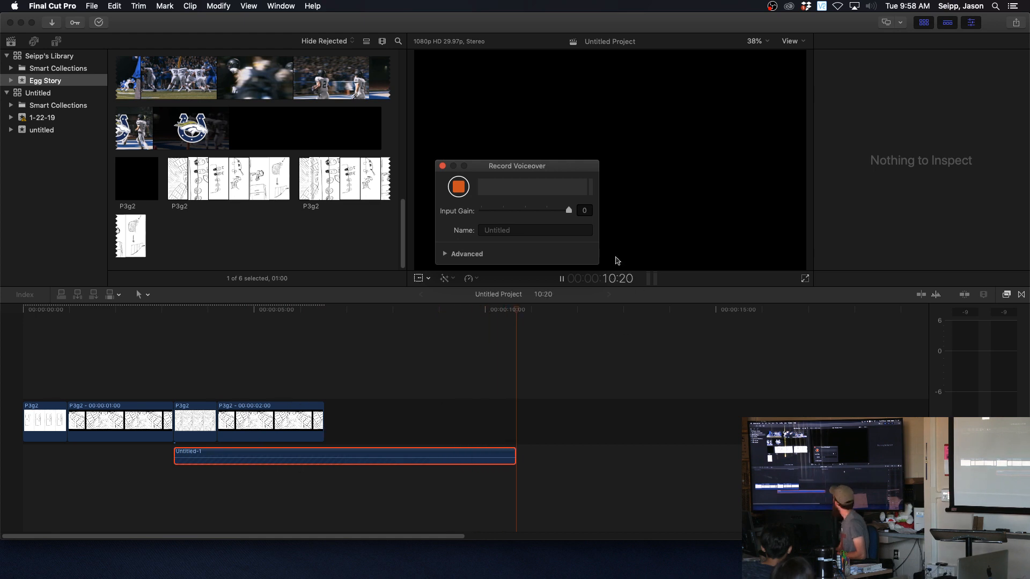
click(465, 193)
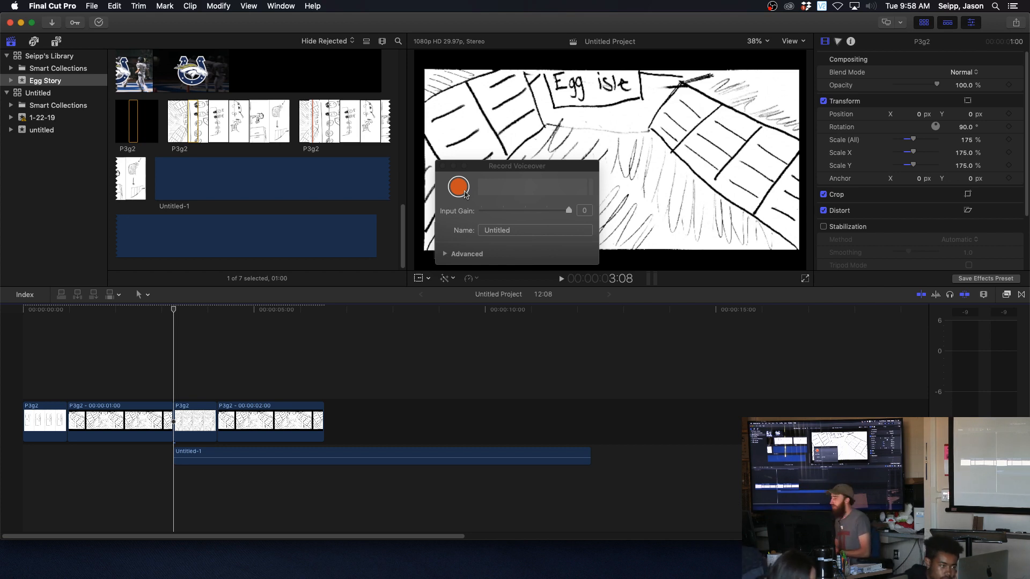
- Review the advanced voiceover recording options once more, leaving them collapsed
click(472, 257)
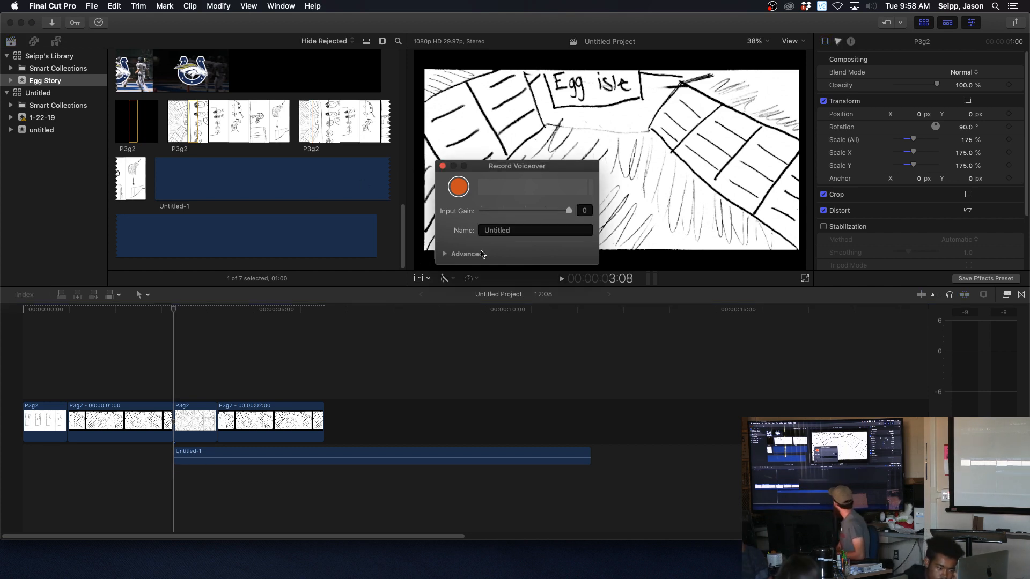
click(445, 254)
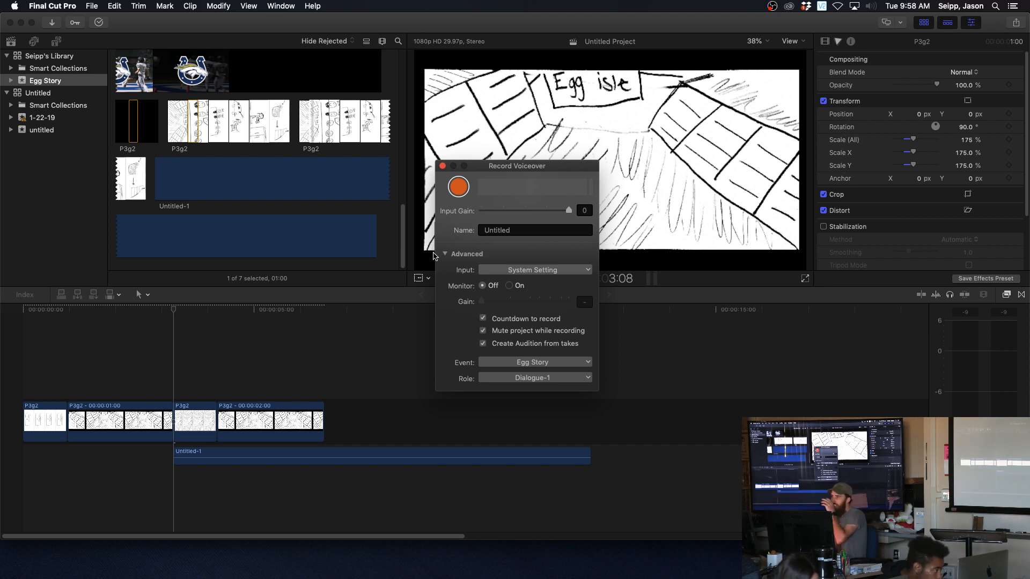
click(749, 282)
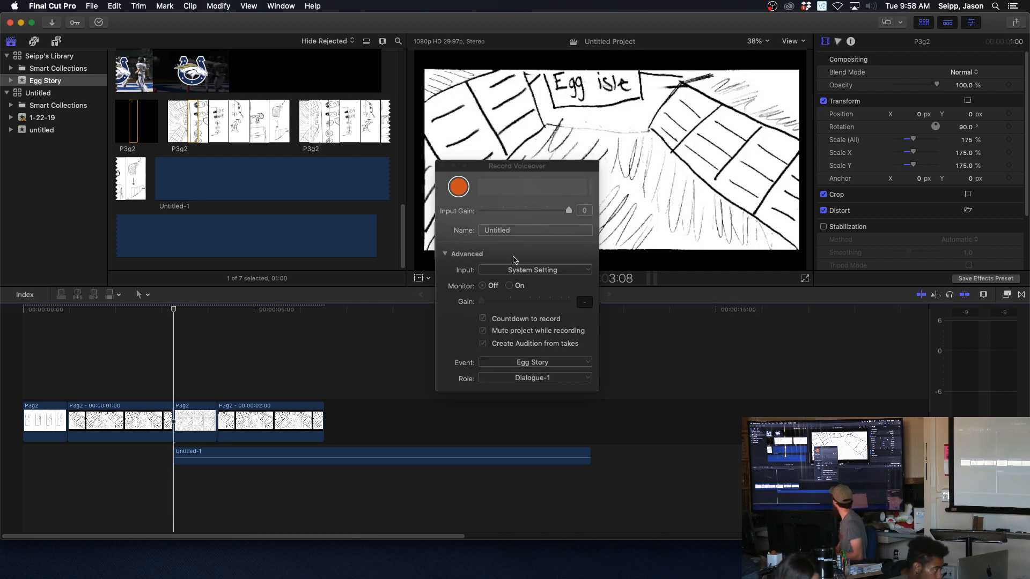
click(368, 341)
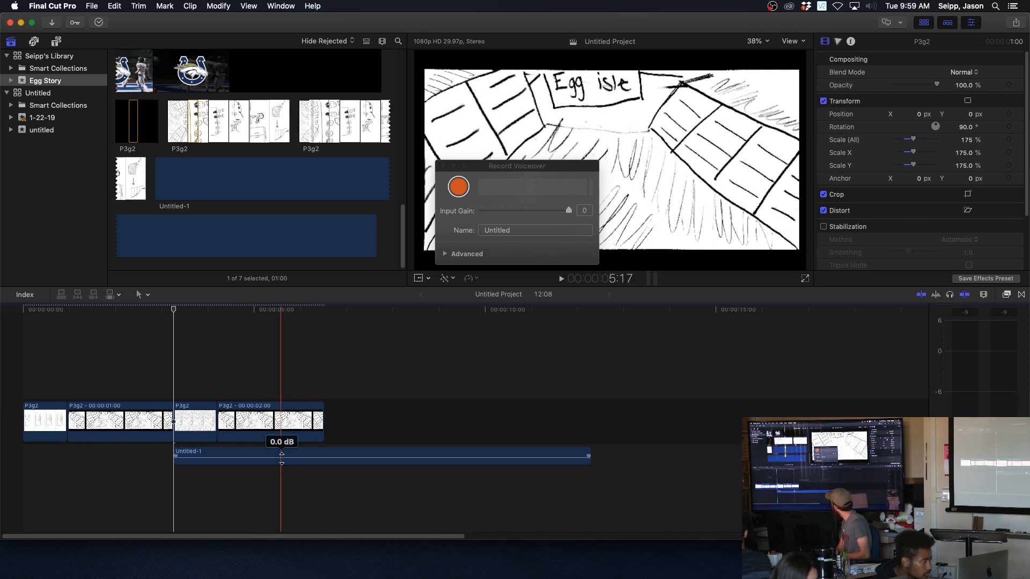
- Try raising the whole voiceover clip's volume to 1.0 dB, and return it to 0.0 dB
mouse_move(291, 458)
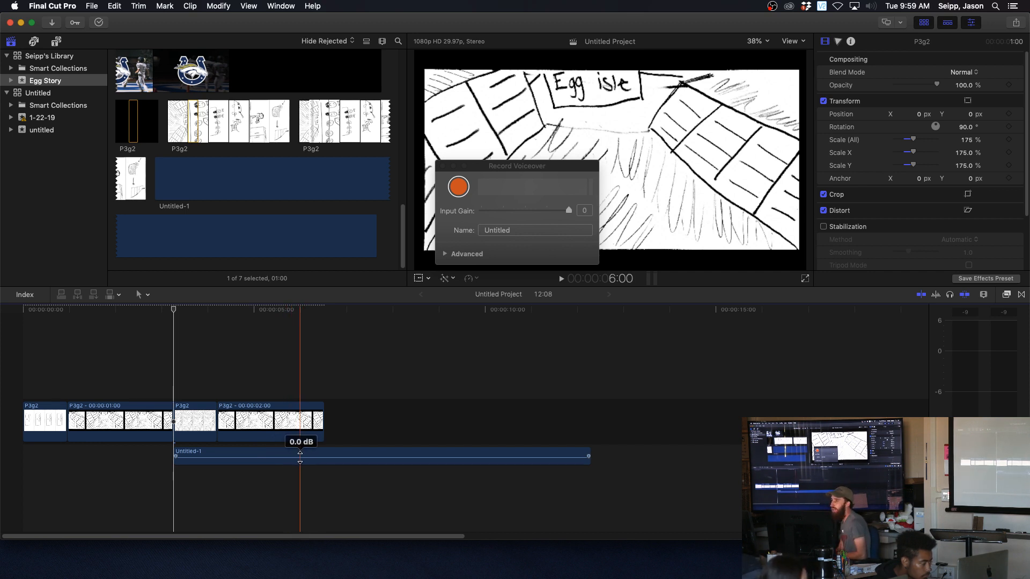
drag(300, 456, 299, 458)
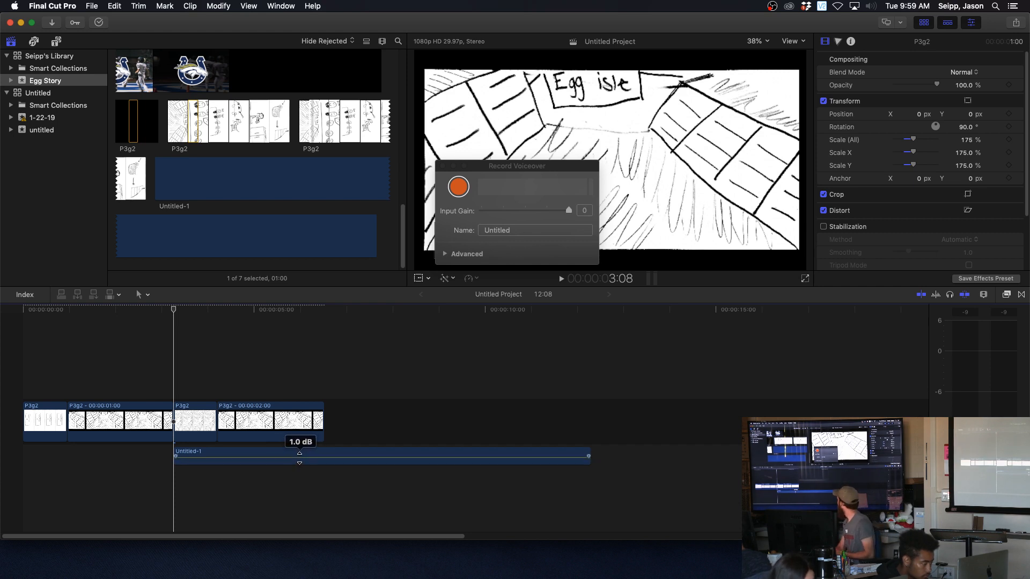
drag(299, 457, 298, 457)
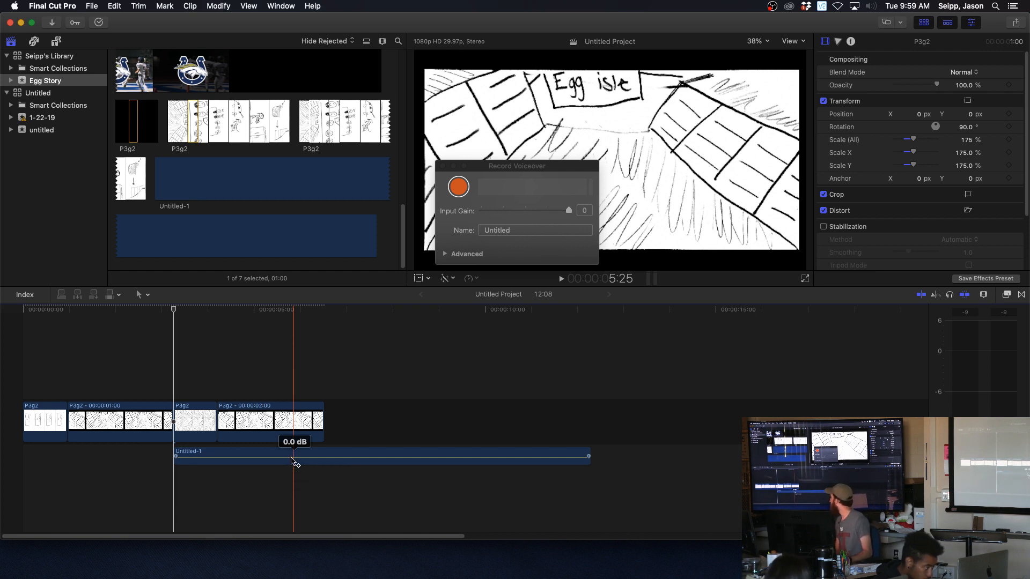
- Add four volume keyframes near the start of the voiceover clip, raising the second keyframe and lowering the third
alt+click(211, 457)
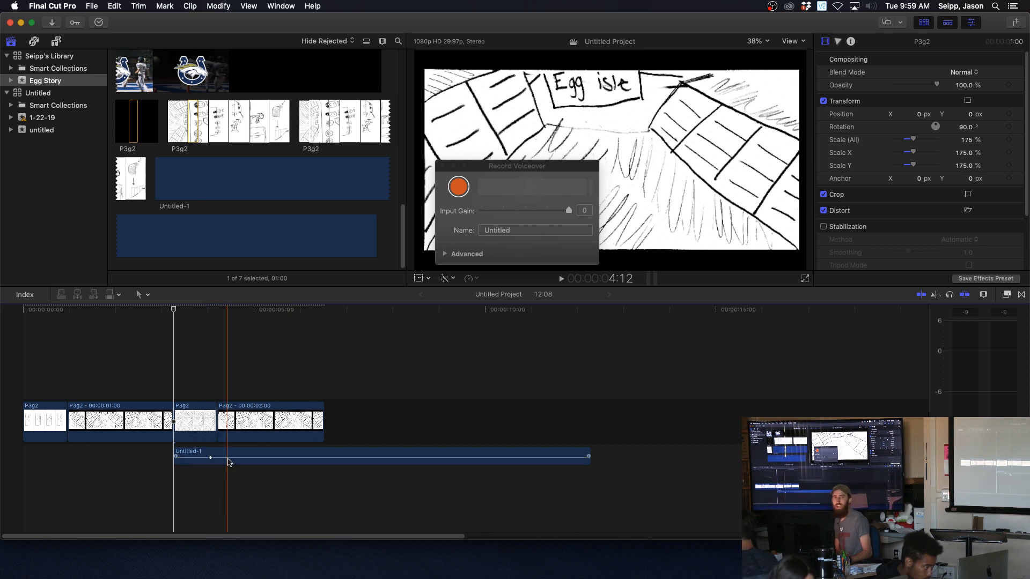
click(228, 461)
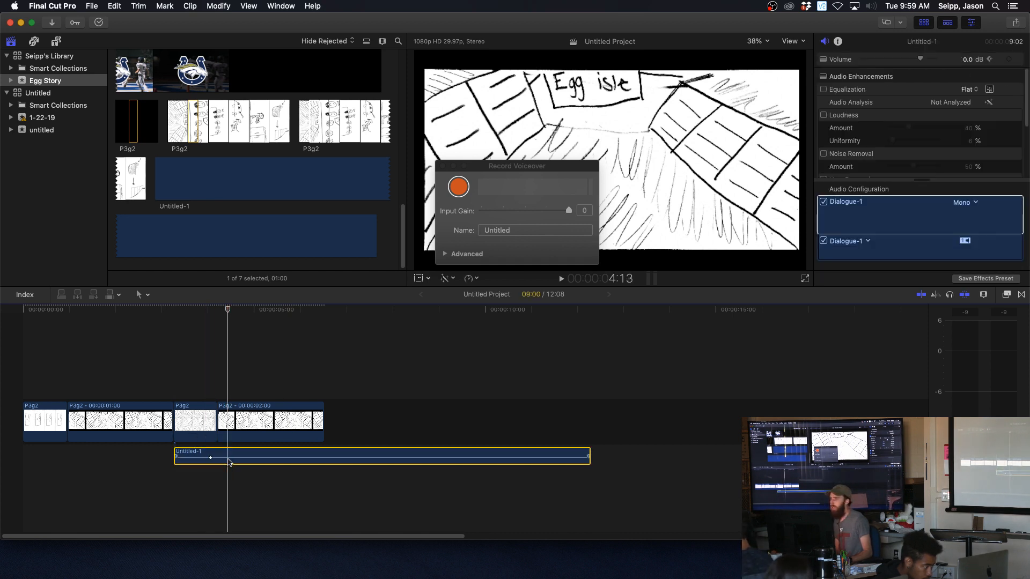
alt+click(229, 458)
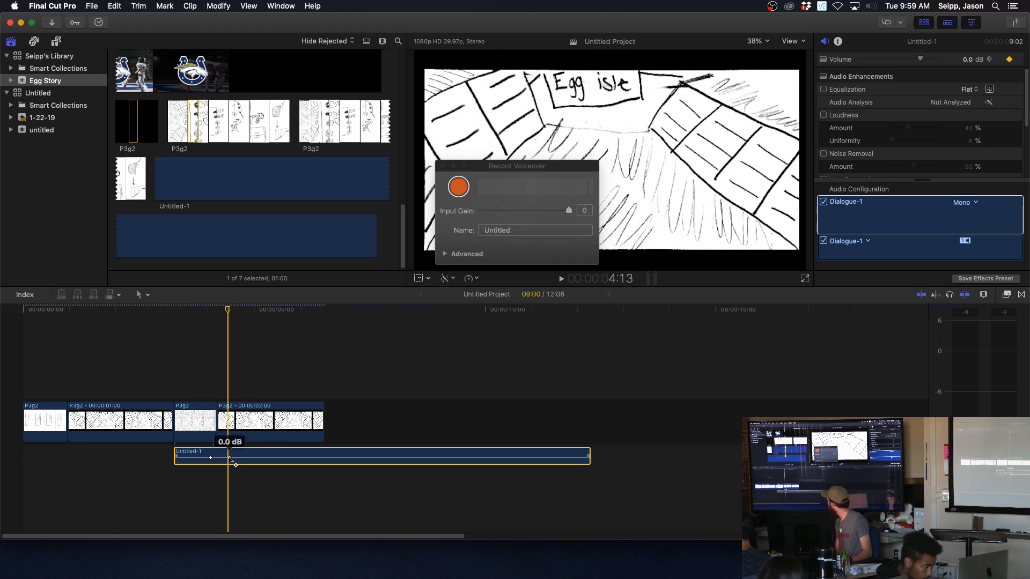
alt+click(246, 458)
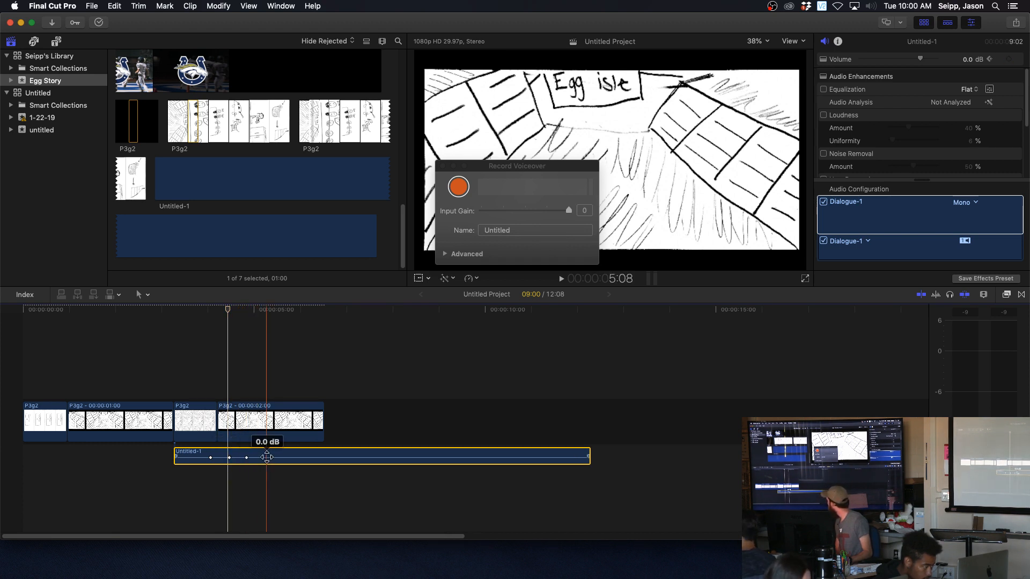
alt+click(272, 457)
drag(246, 458, 212, 460)
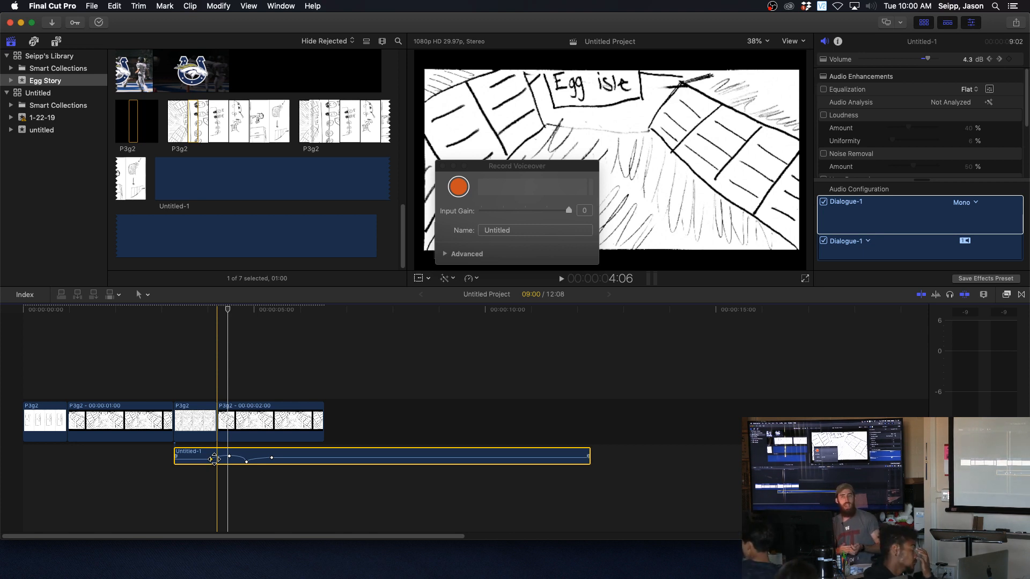
click(211, 459)
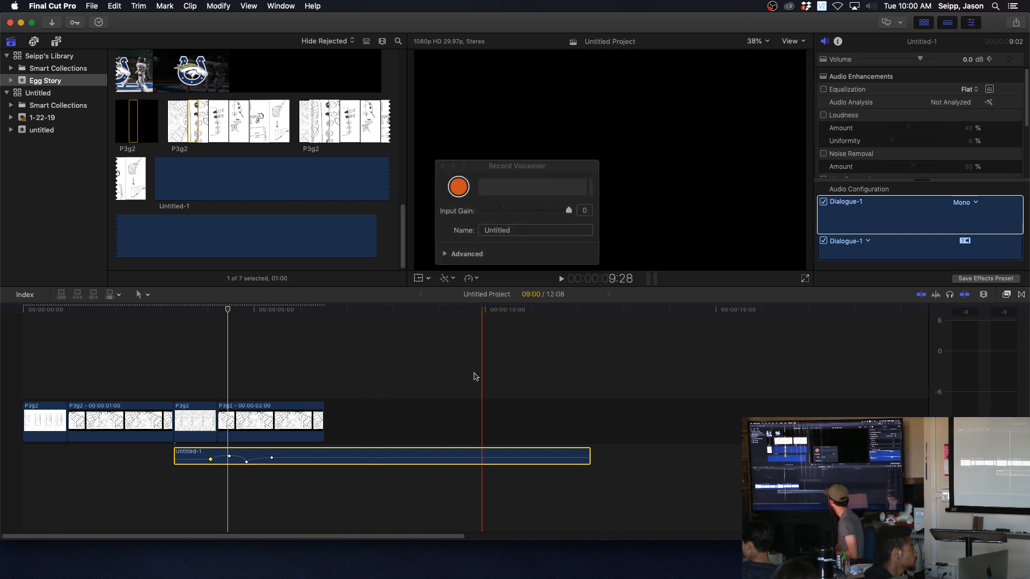